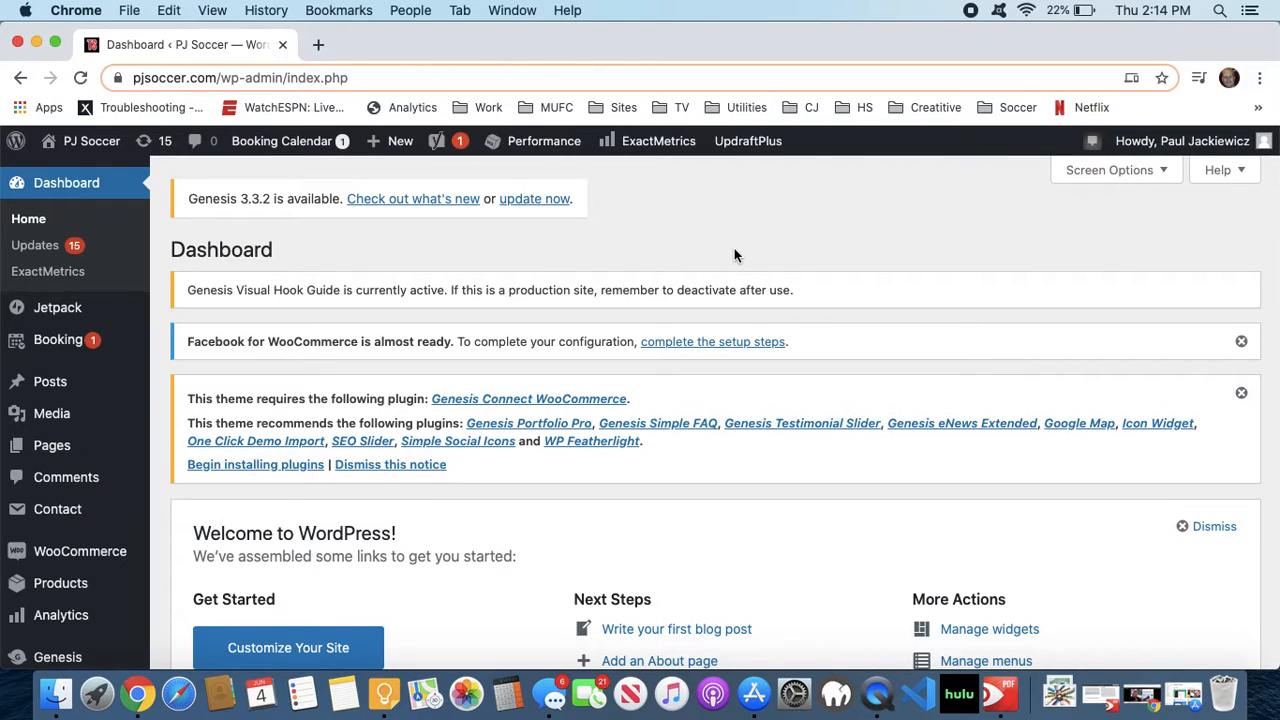
- Open the WordPress Updates page and select all plugins in the list of available updates
click(148, 146)
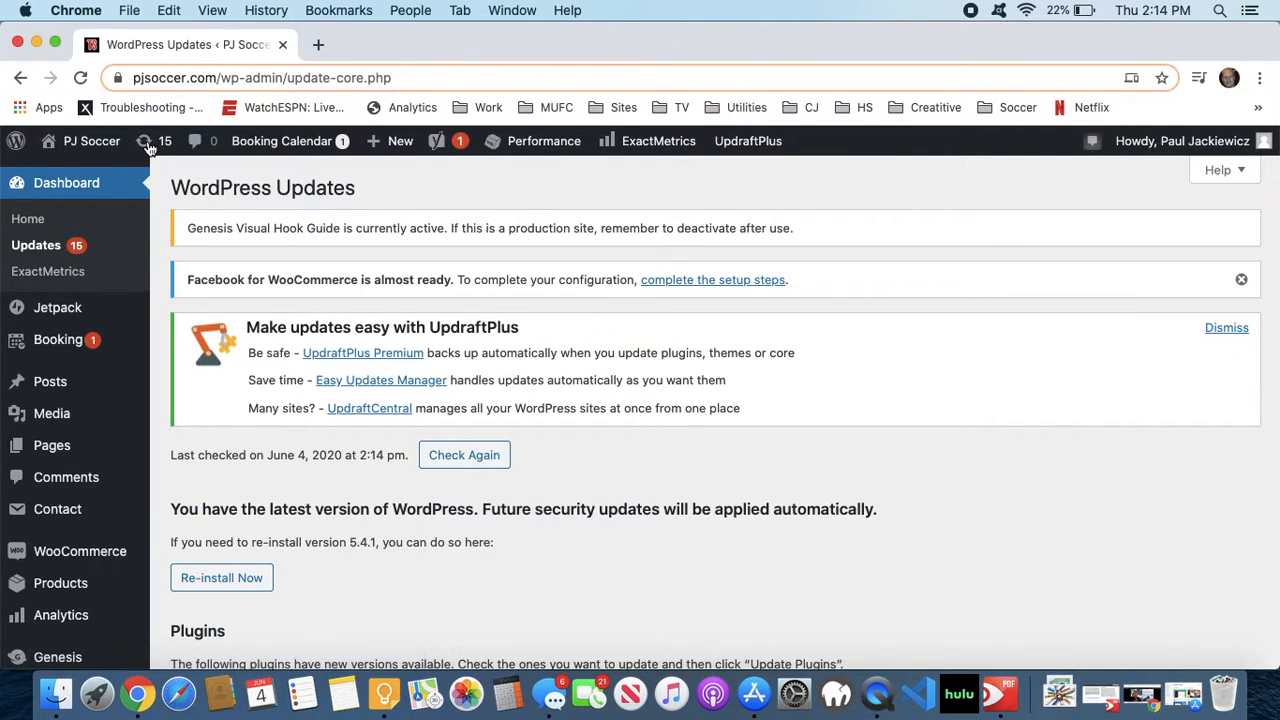
scroll(374, 312, down, 8)
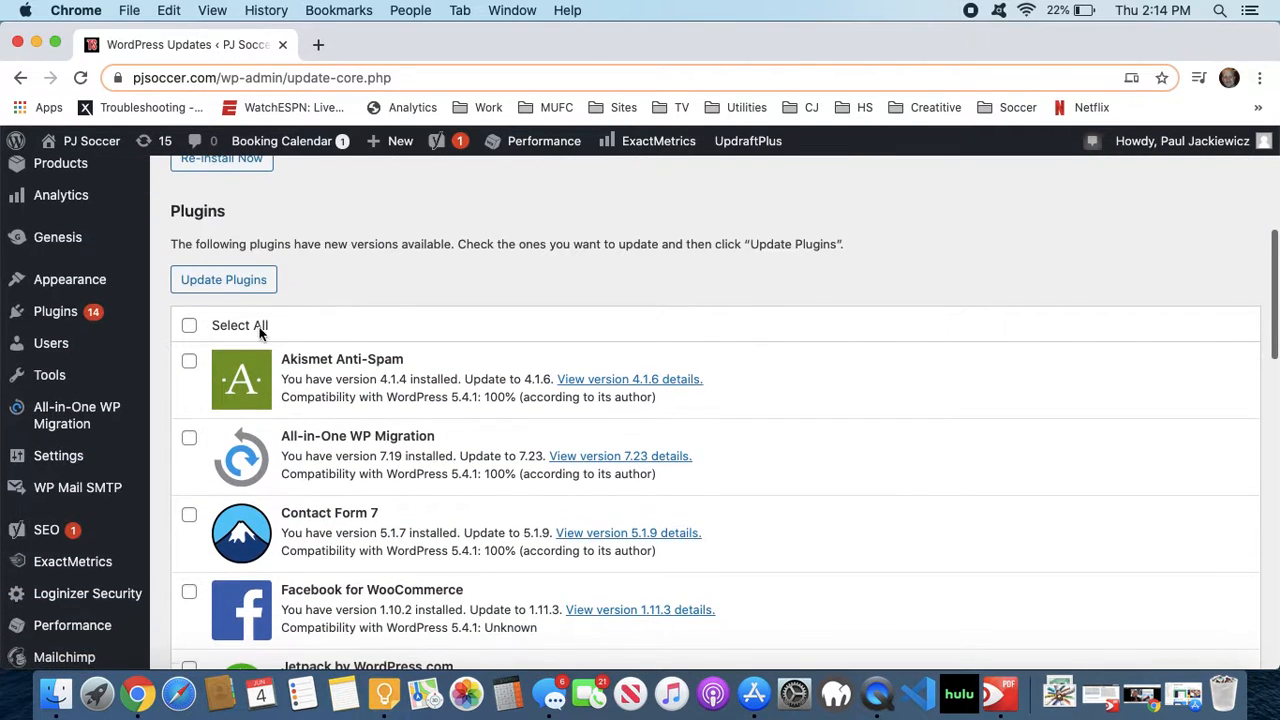
scroll(200, 300, up, 1)
scroll(204, 284, down, 2)
click(189, 297)
scroll(320, 260, down, 15)
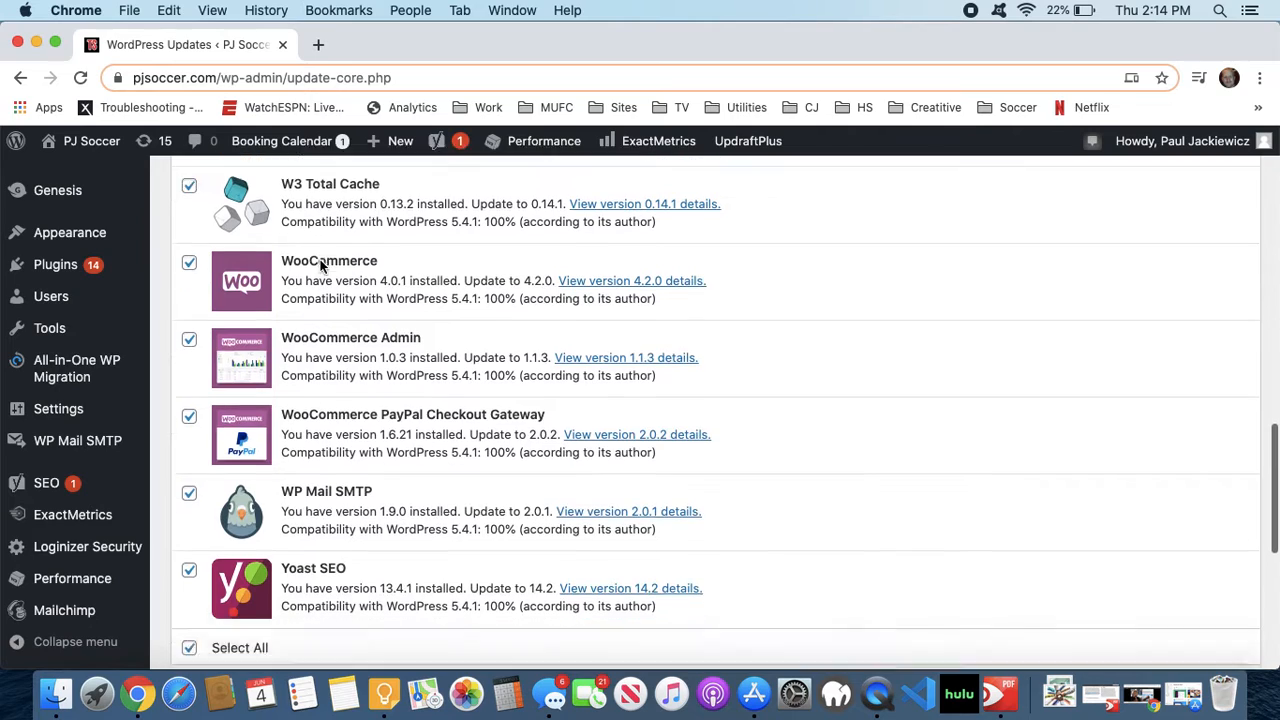
scroll(320, 262, down, 7)
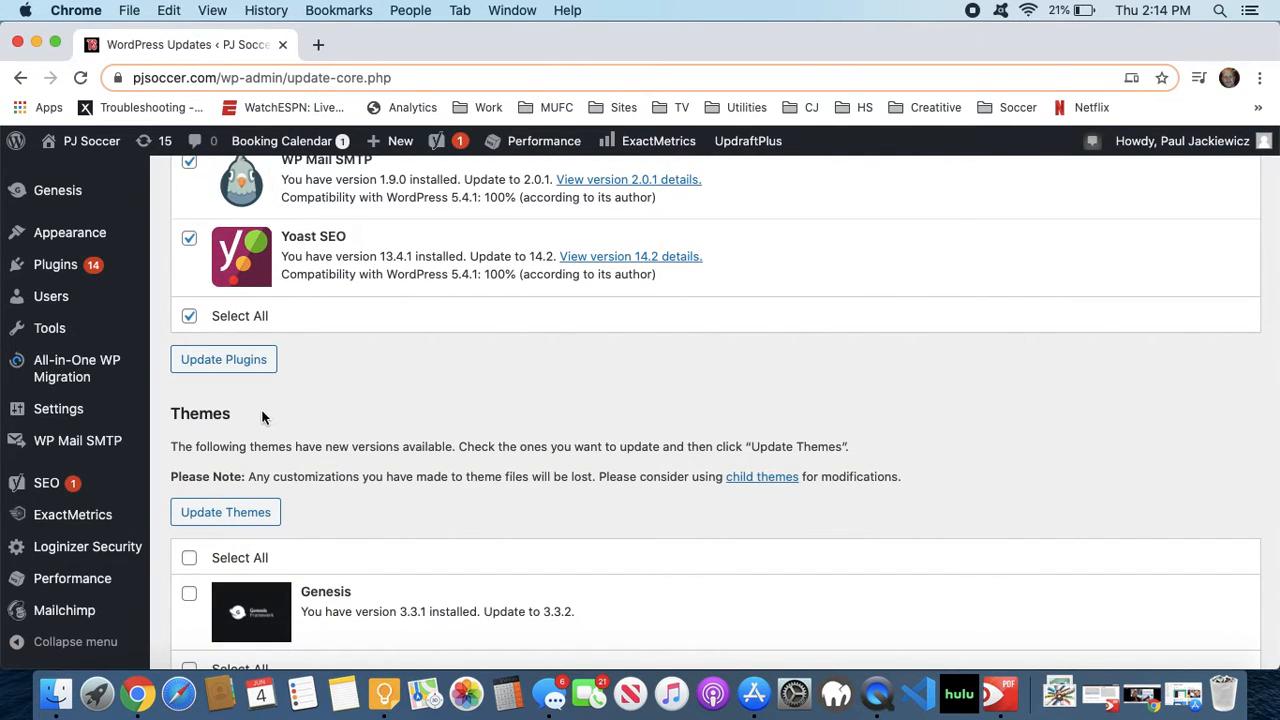
scroll(240, 420, down, 2)
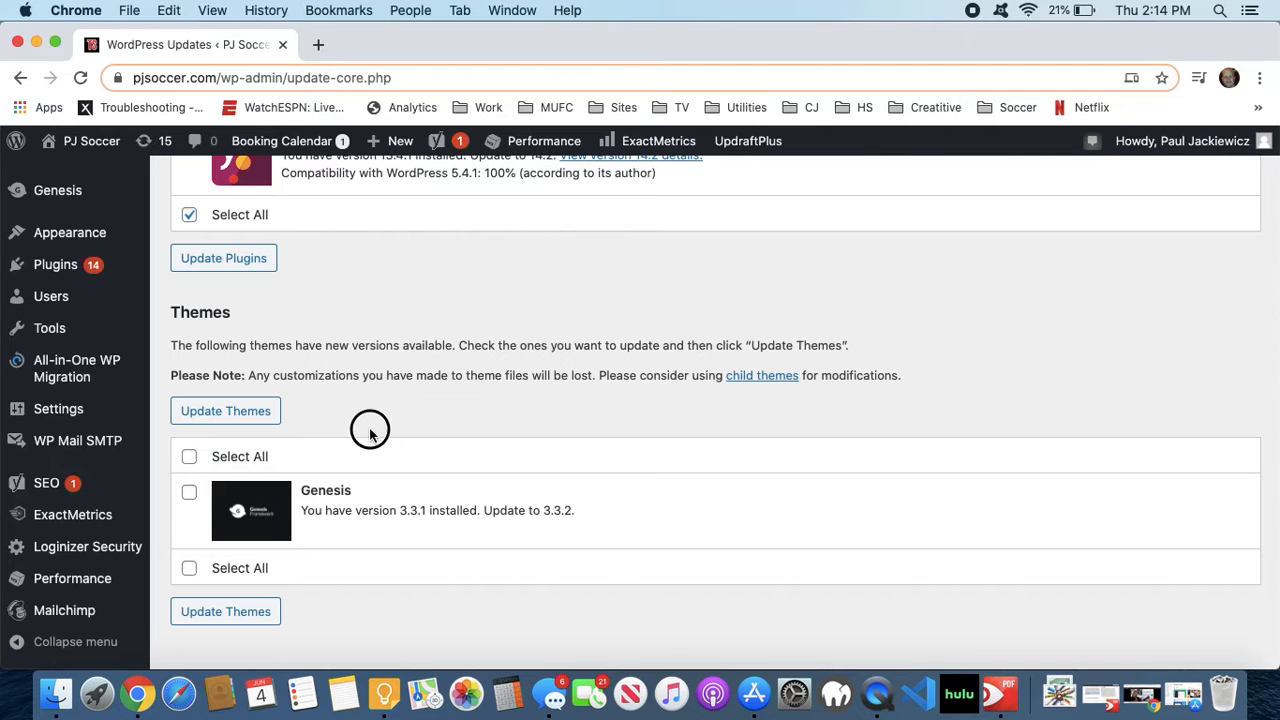
scroll(369, 430, up, 5)
scroll(369, 431, up, 15)
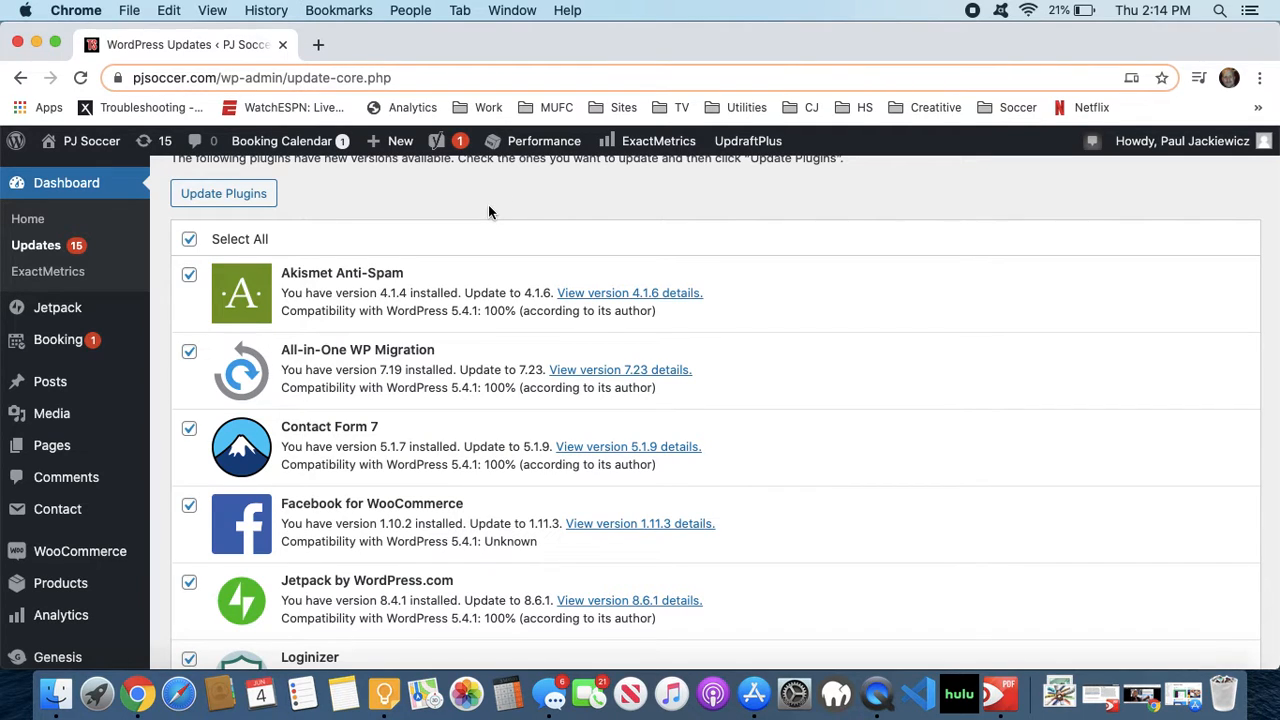
scroll(488, 206, up, 3)
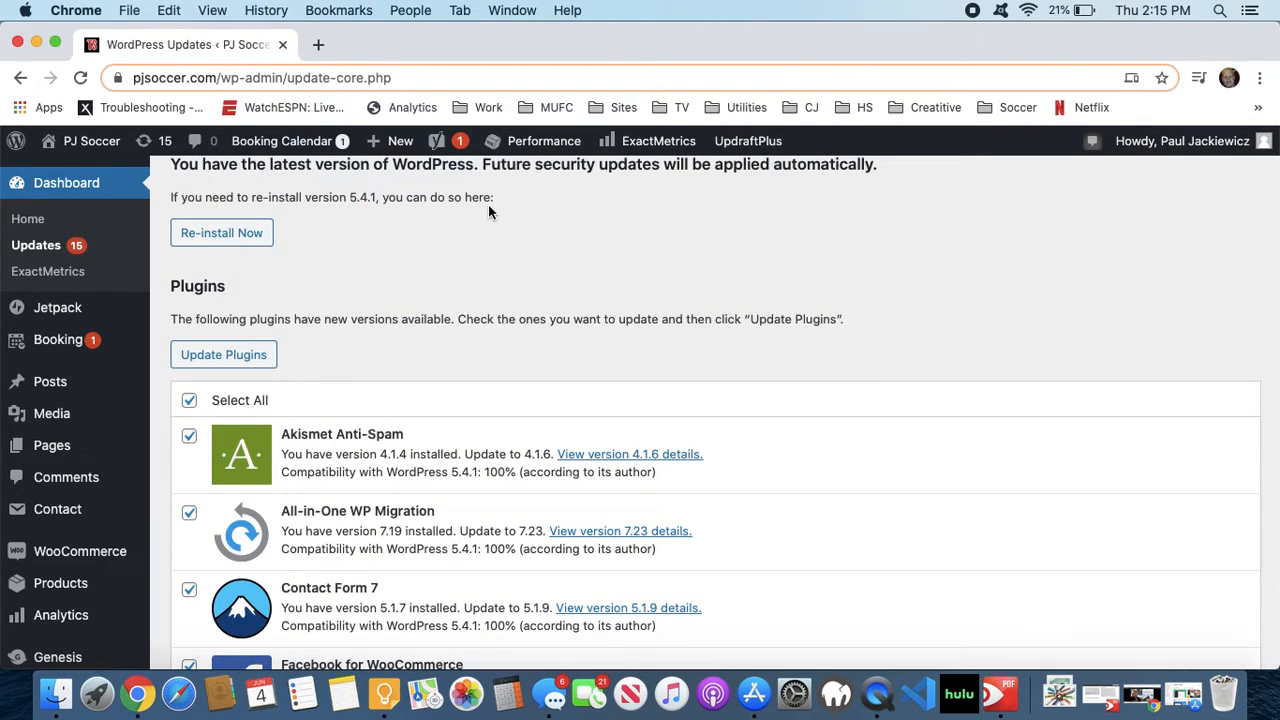
scroll(480, 257, up, 2)
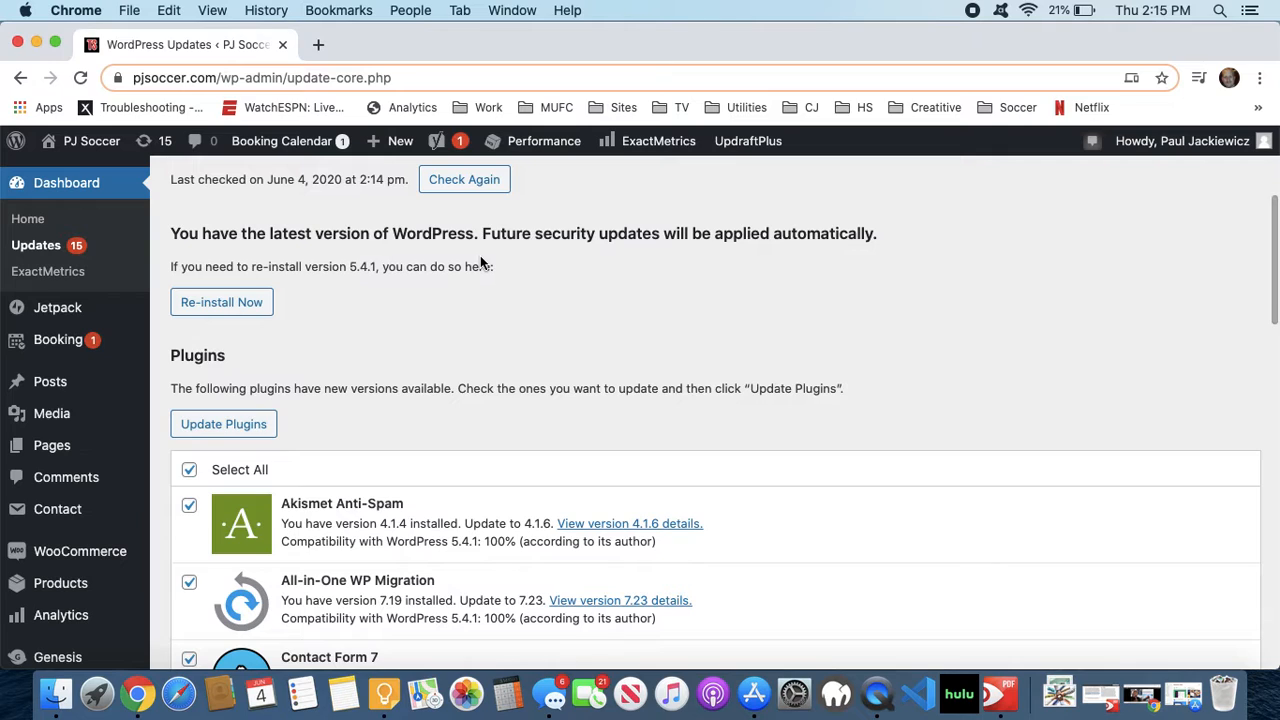
- Select the Genesis theme, clear the selection of all plugins, and run the theme update
scroll(365, 289, down, 5)
scroll(365, 289, down, 10)
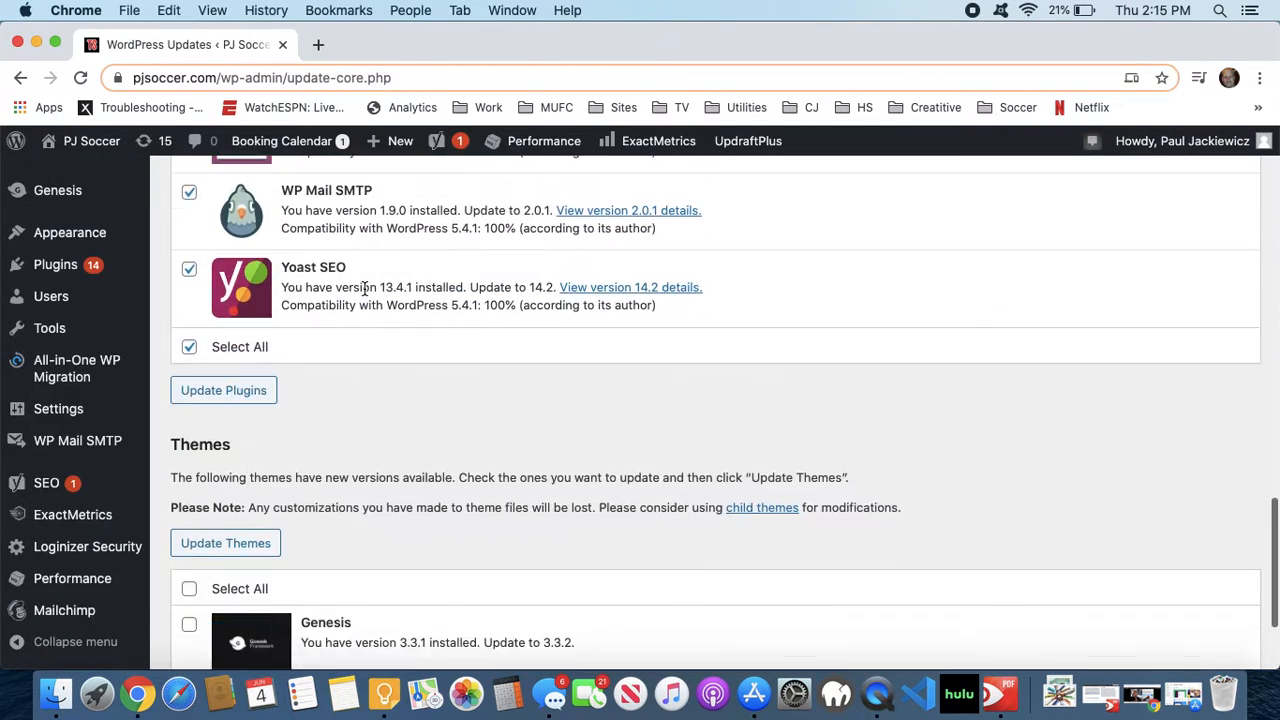
click(190, 487)
click(189, 245)
click(239, 440)
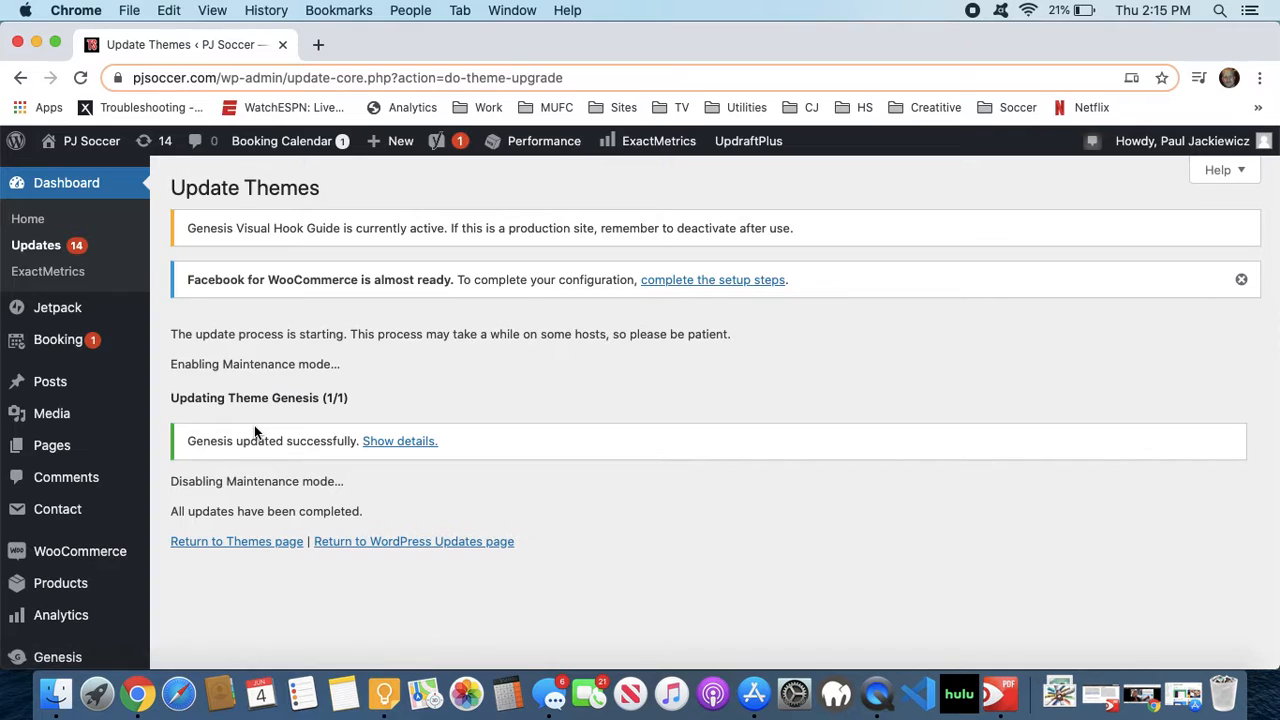
- Return to the WordPress Updates page and open the list of installed plugins
click(371, 546)
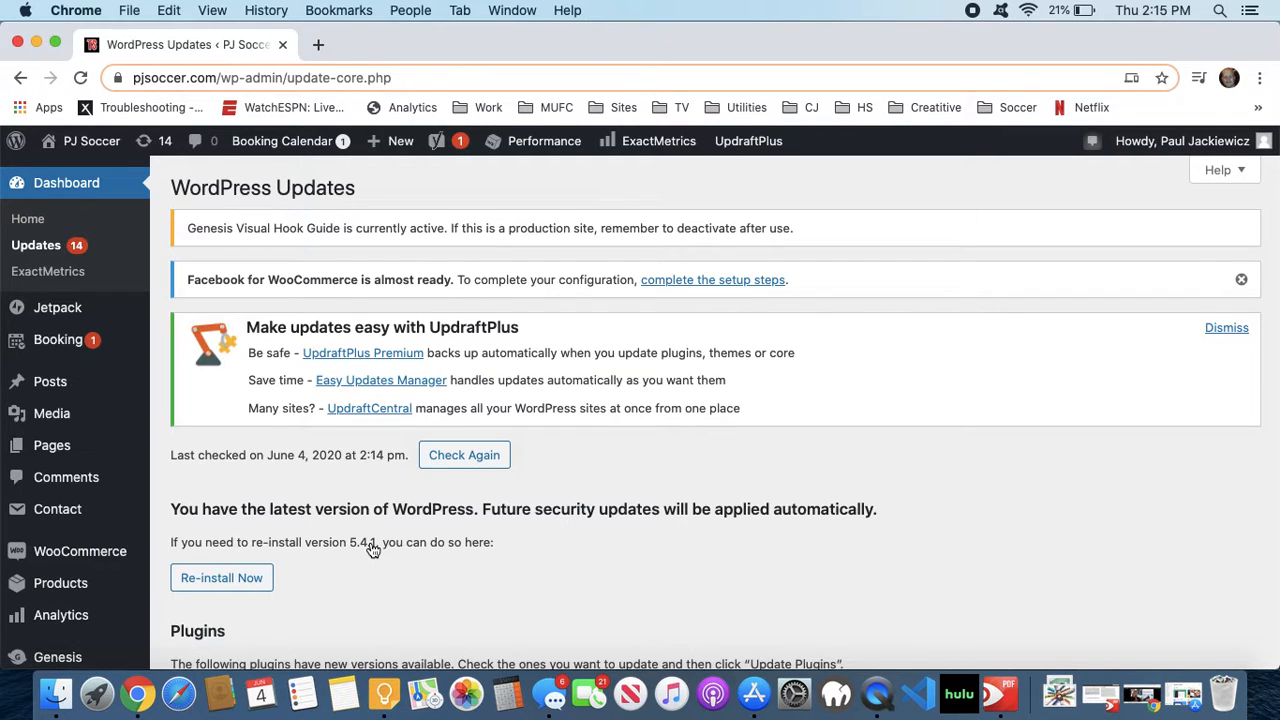
scroll(372, 548, down, 2)
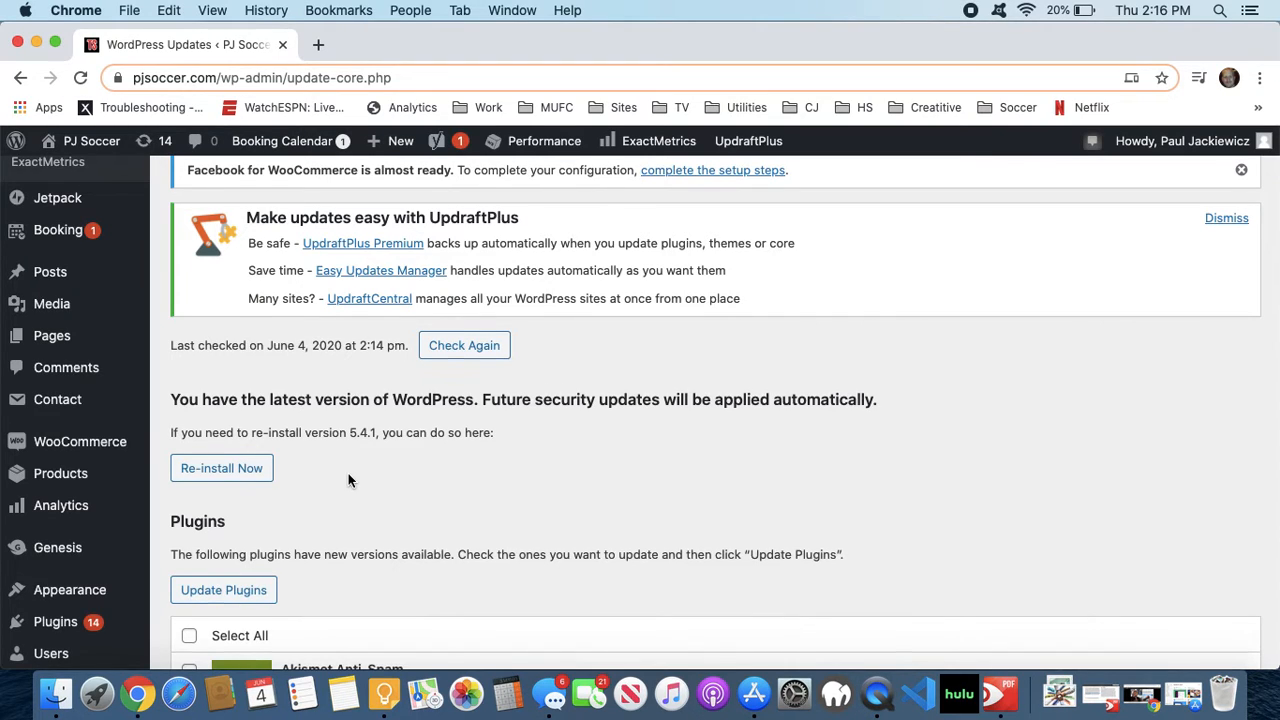
scroll(348, 480, down, 5)
mouse_move(117, 410)
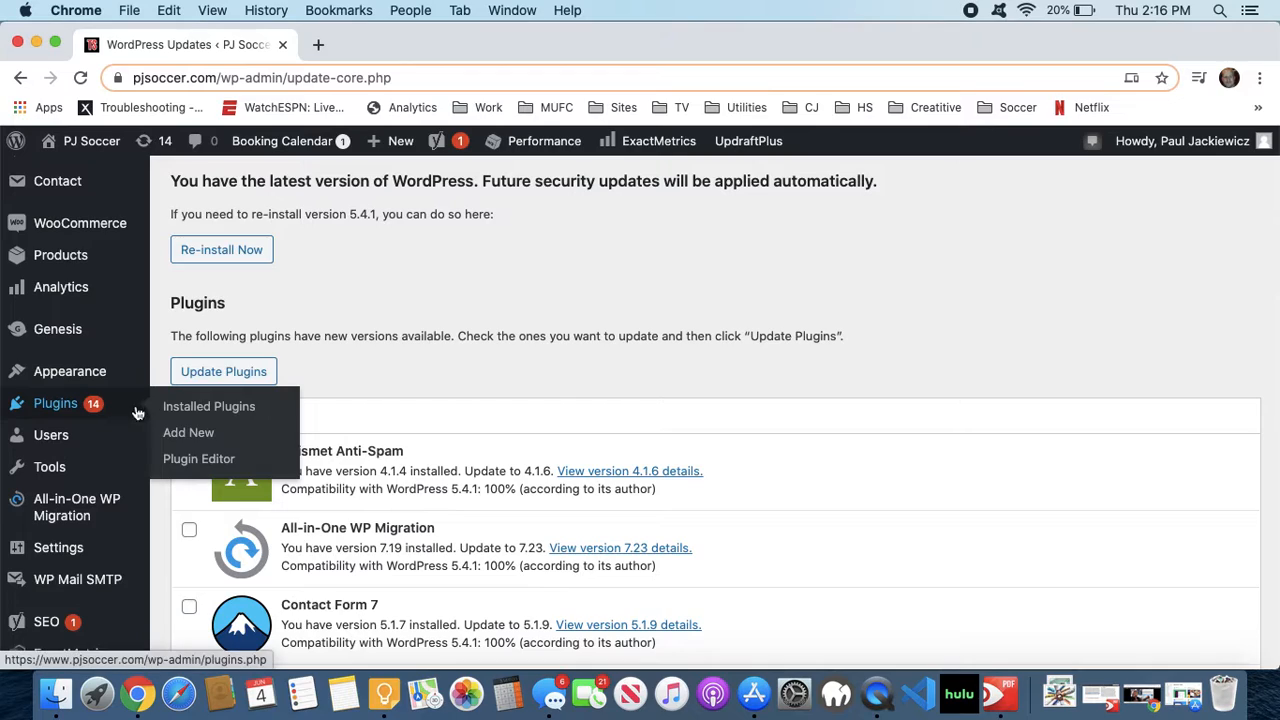
click(179, 407)
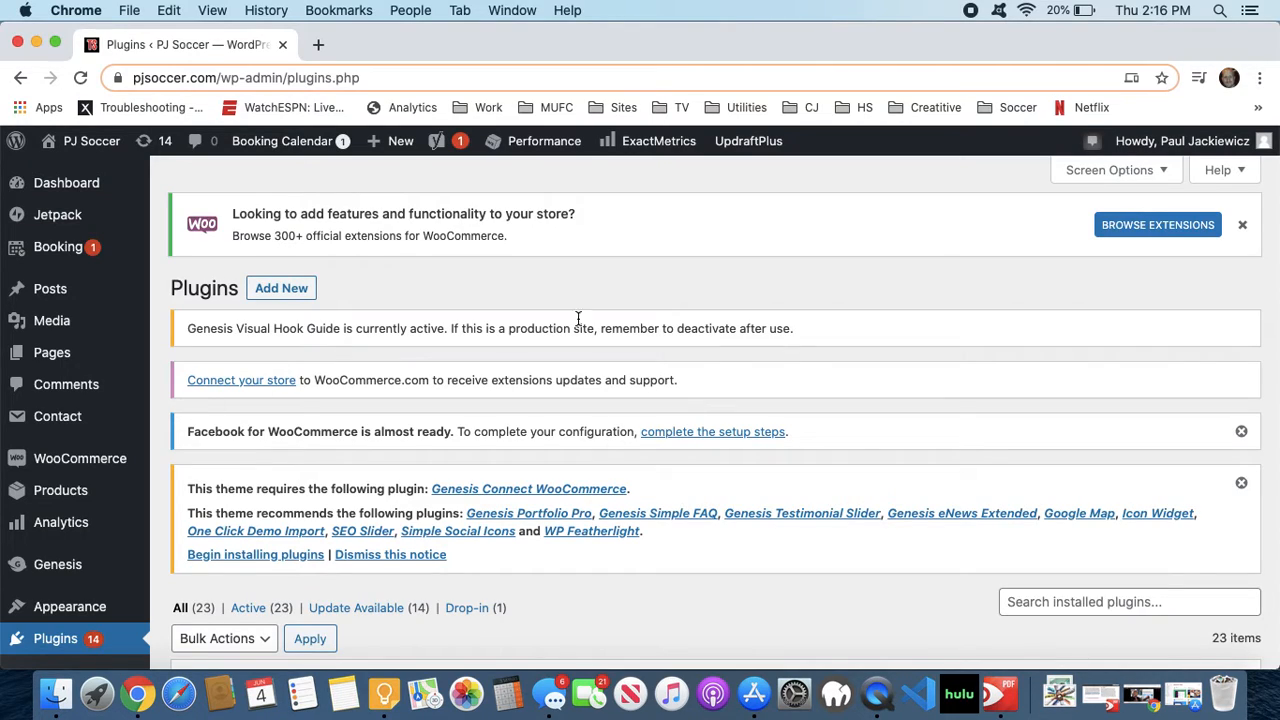
- Dismiss the Facebook for WooCommerce, theme plugin recommendation and WooCommerce extensions notices on the Plugins page
click(1240, 434)
click(1241, 440)
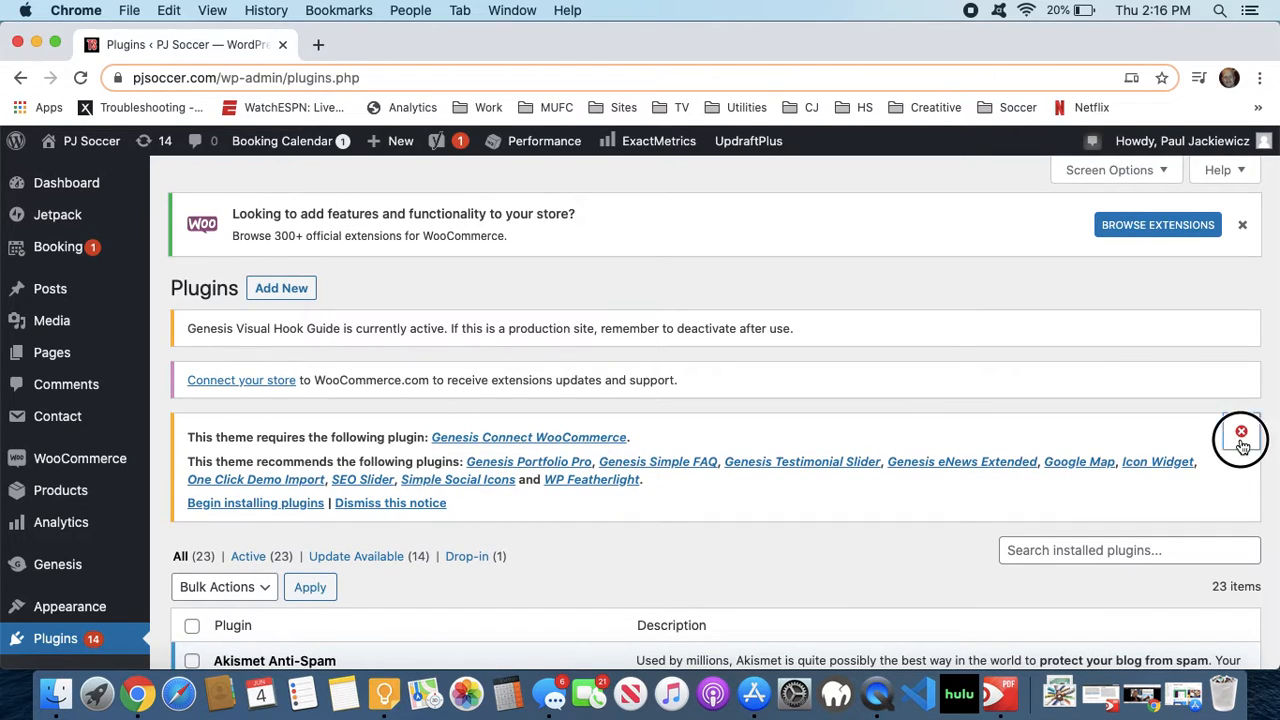
click(1243, 233)
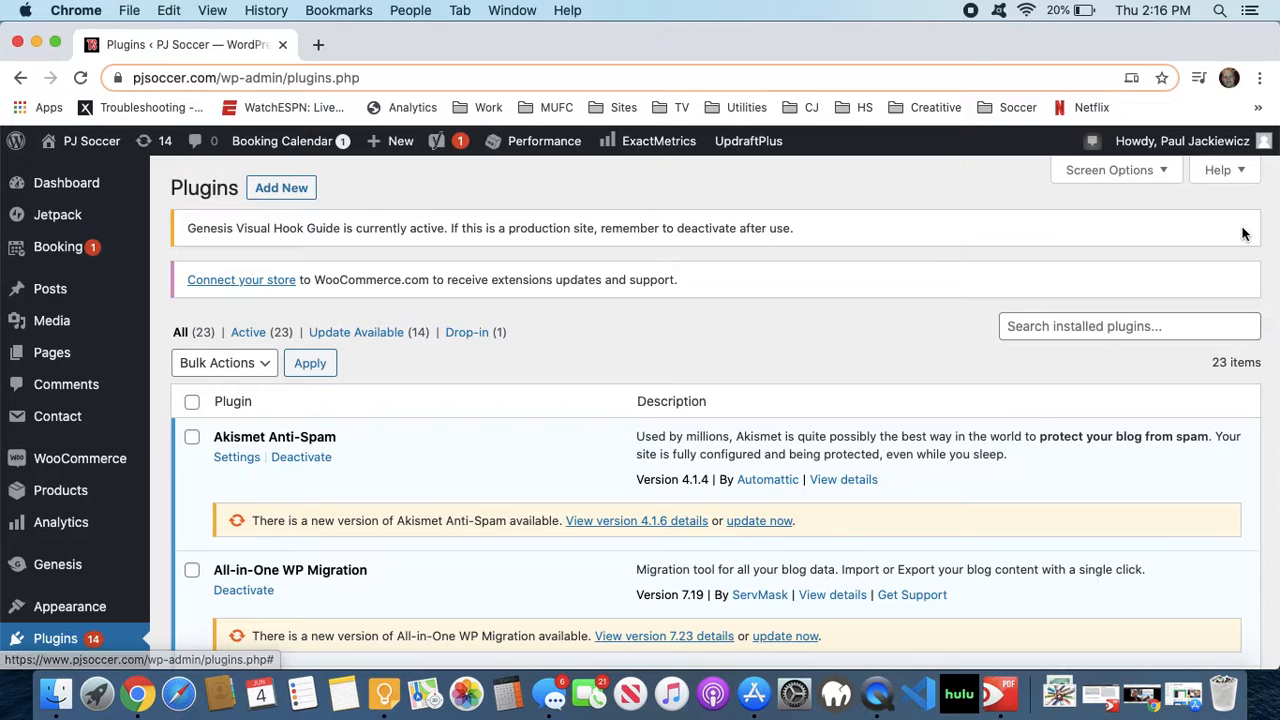
- Update the Akismet Anti-Spam plugin to version 4.1.6 from the installed plugins list
scroll(800, 340, down, 1)
scroll(797, 362, down, 2)
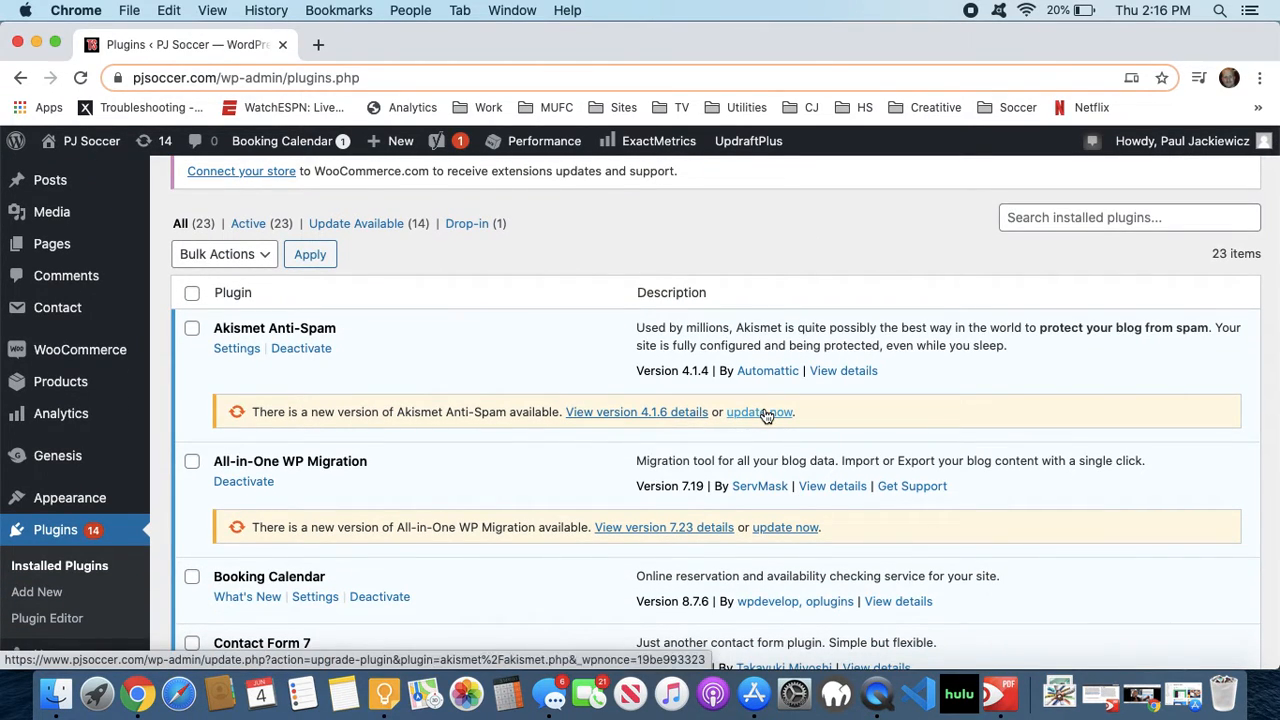
click(764, 412)
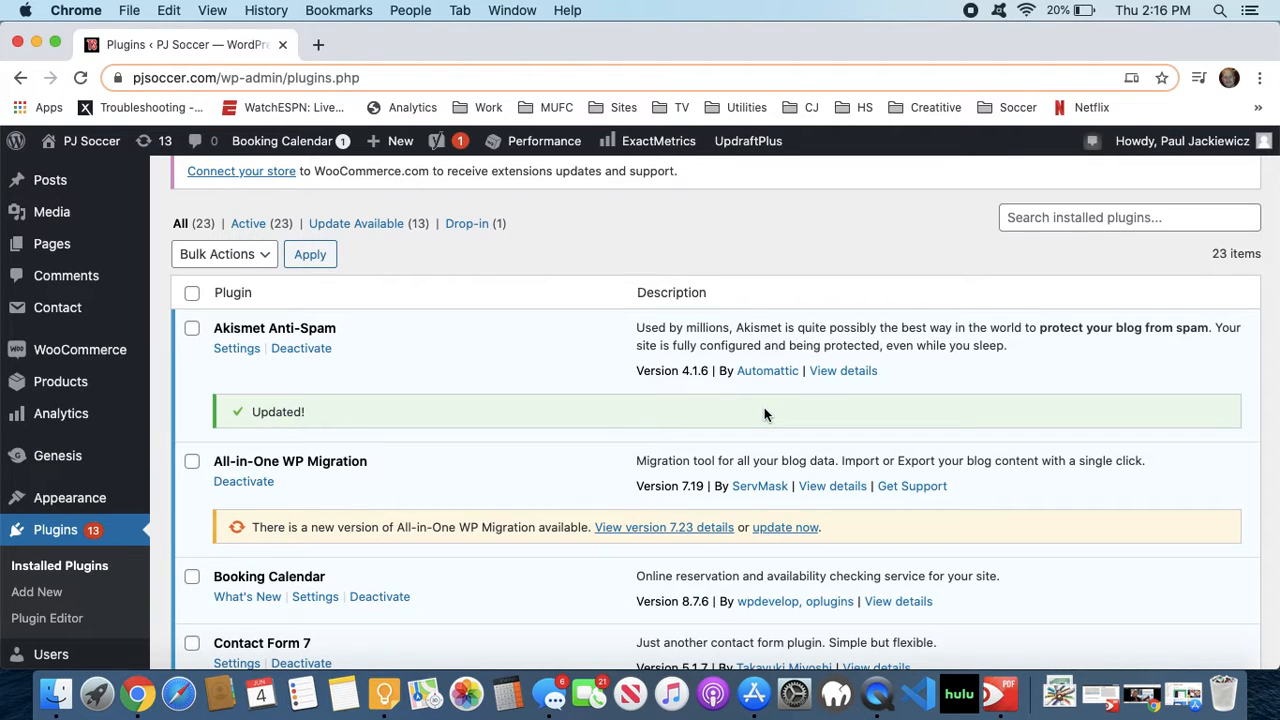
scroll(556, 283, down, 2)
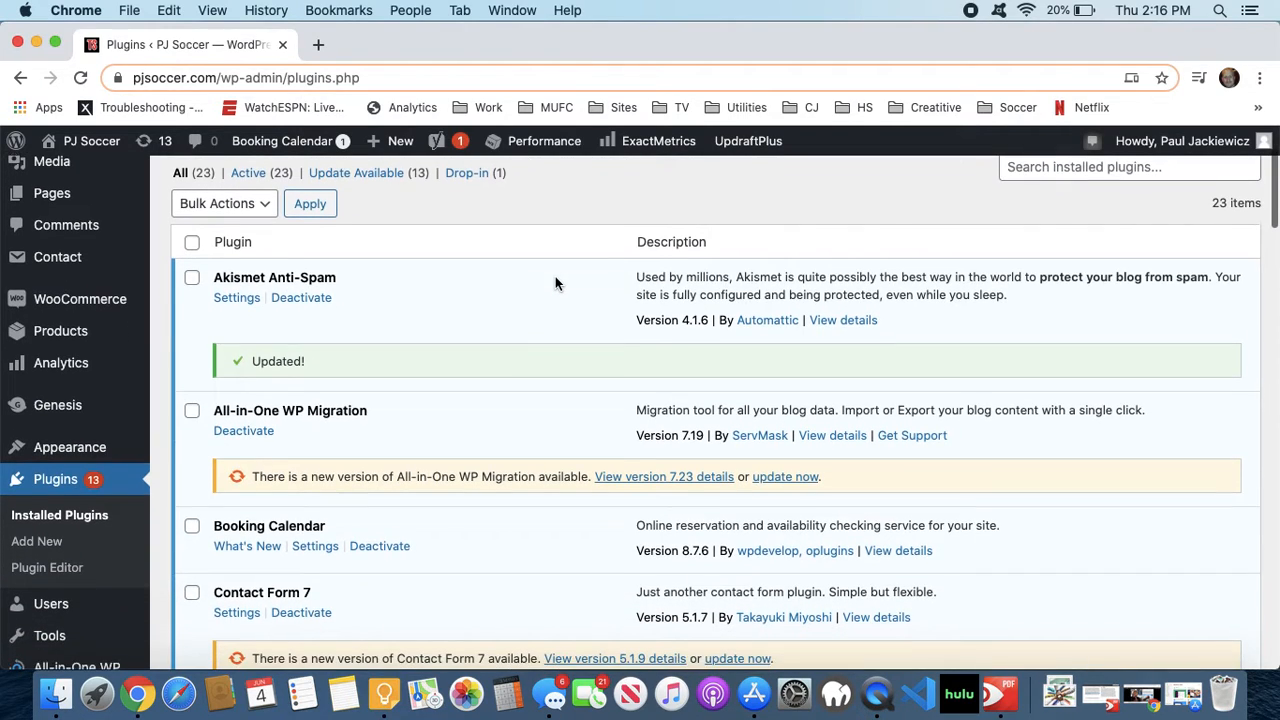
scroll(556, 283, up, 1)
scroll(555, 283, up, 3)
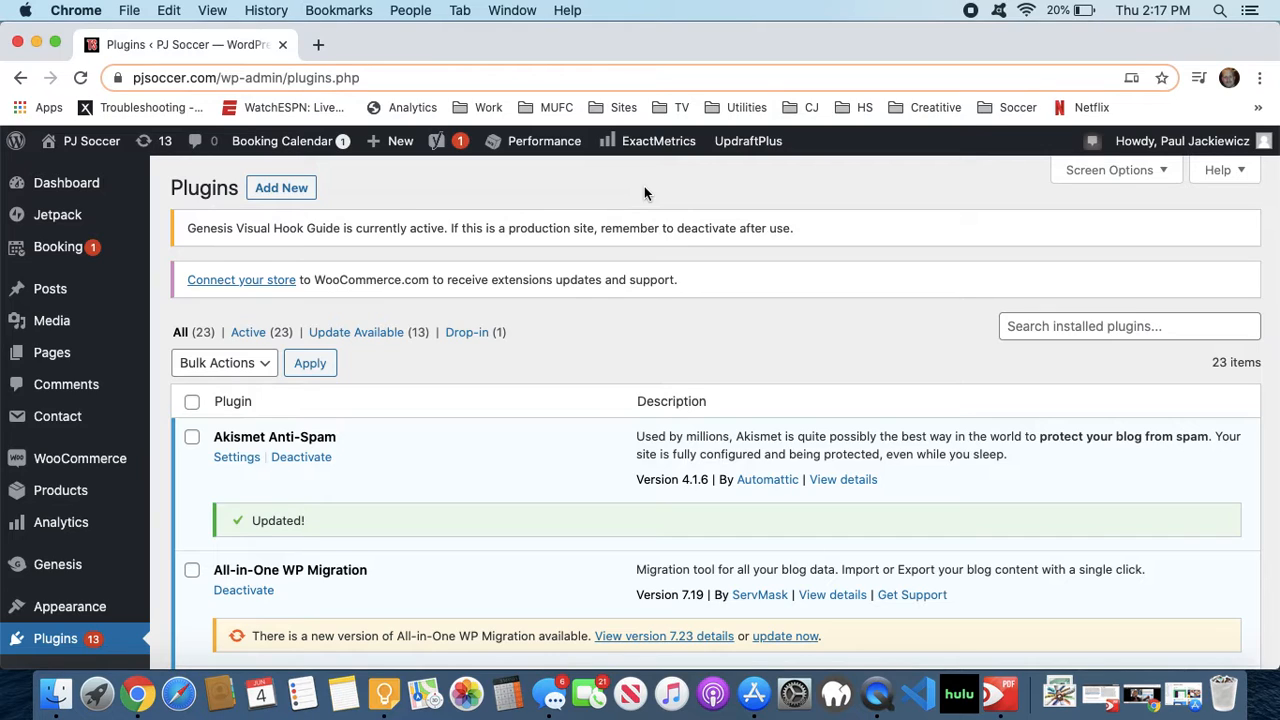
- Update All-in-One WP Migration to version 7.23 and Contact Form 7 to version 5.1.9
scroll(487, 323, down, 3)
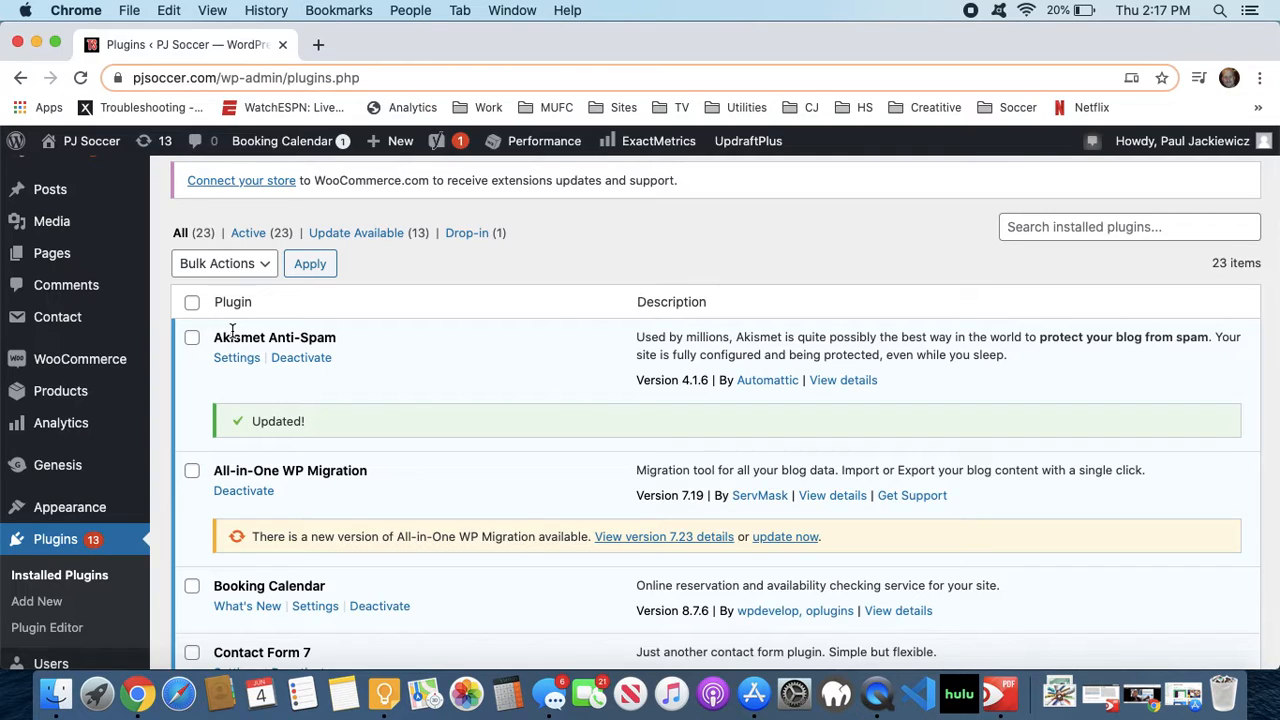
click(768, 535)
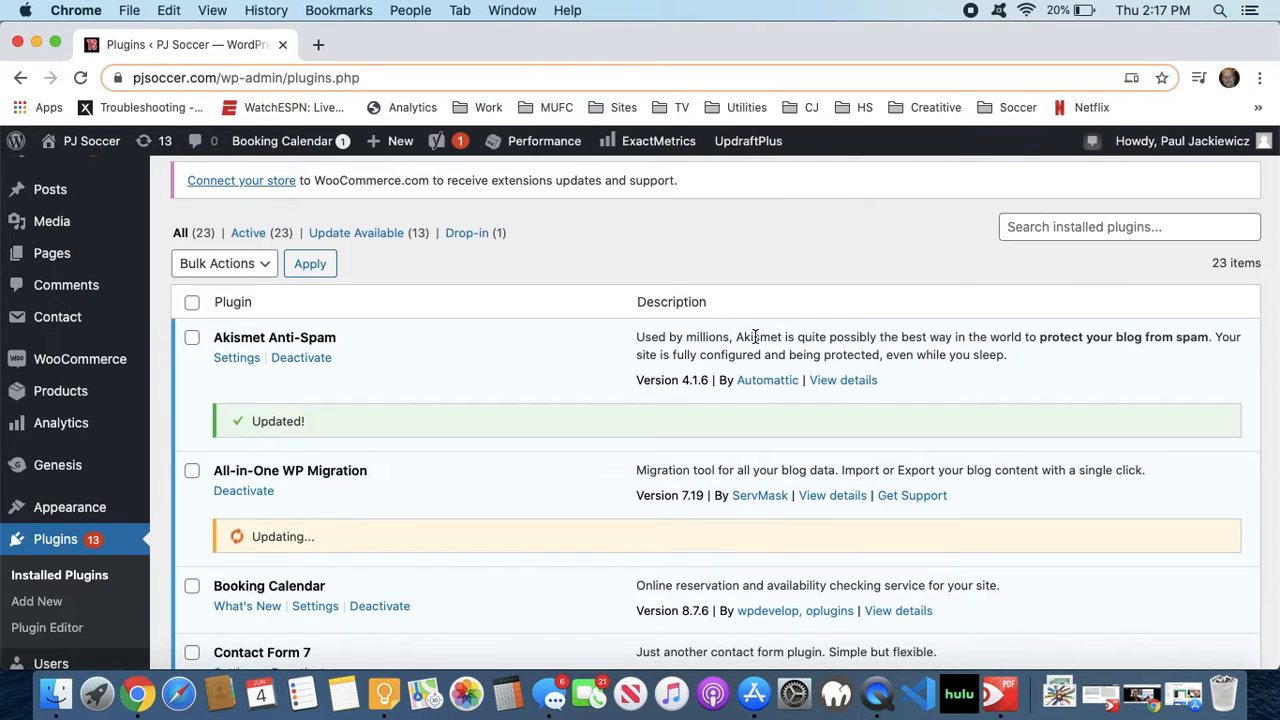
scroll(634, 336, down, 1)
scroll(634, 336, down, 2)
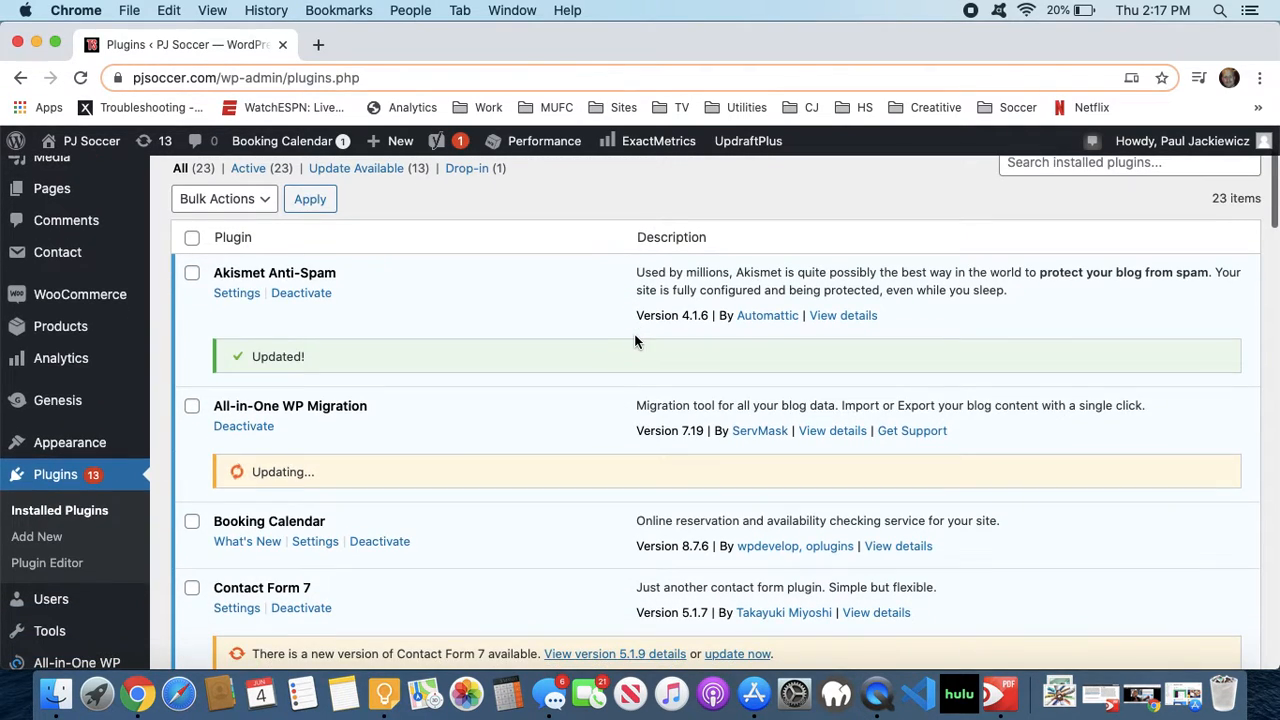
scroll(634, 336, down, 2)
scroll(634, 340, down, 2)
click(721, 489)
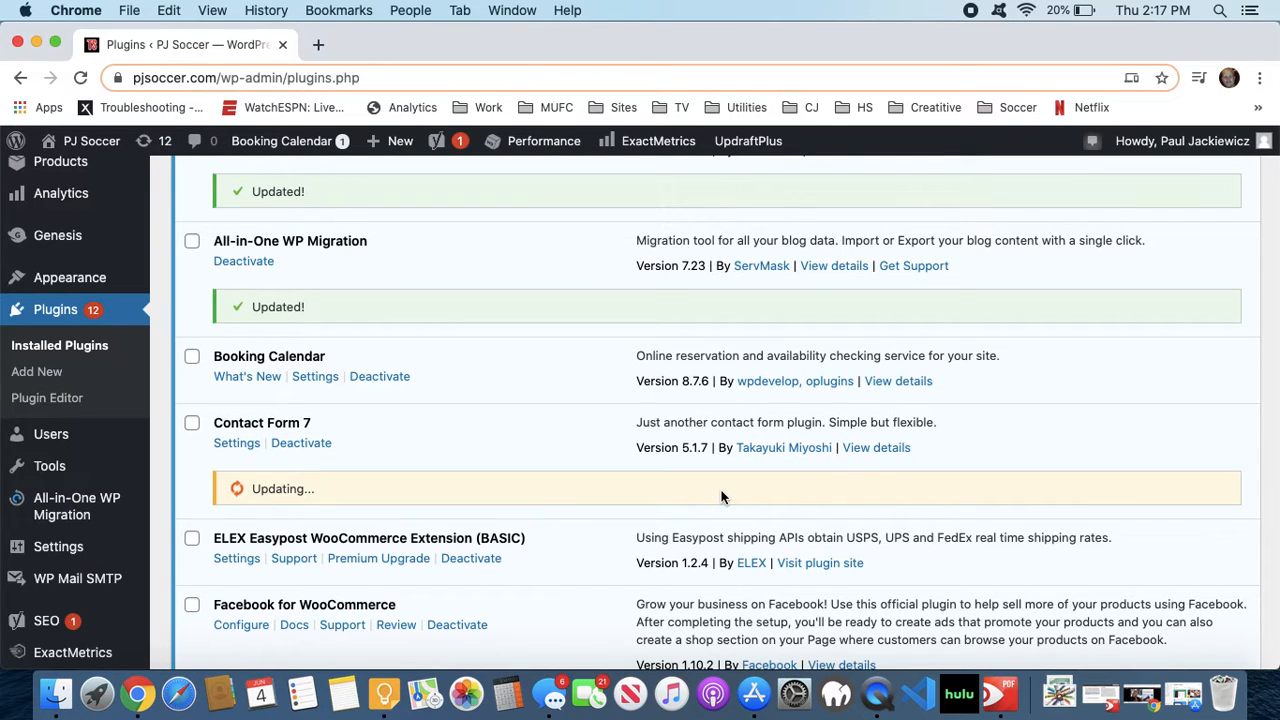
- Update Facebook for WooCommerce to version 1.11.3 and Jetpack by WordPress.com to version 8.6.1
scroll(721, 497, down, 4)
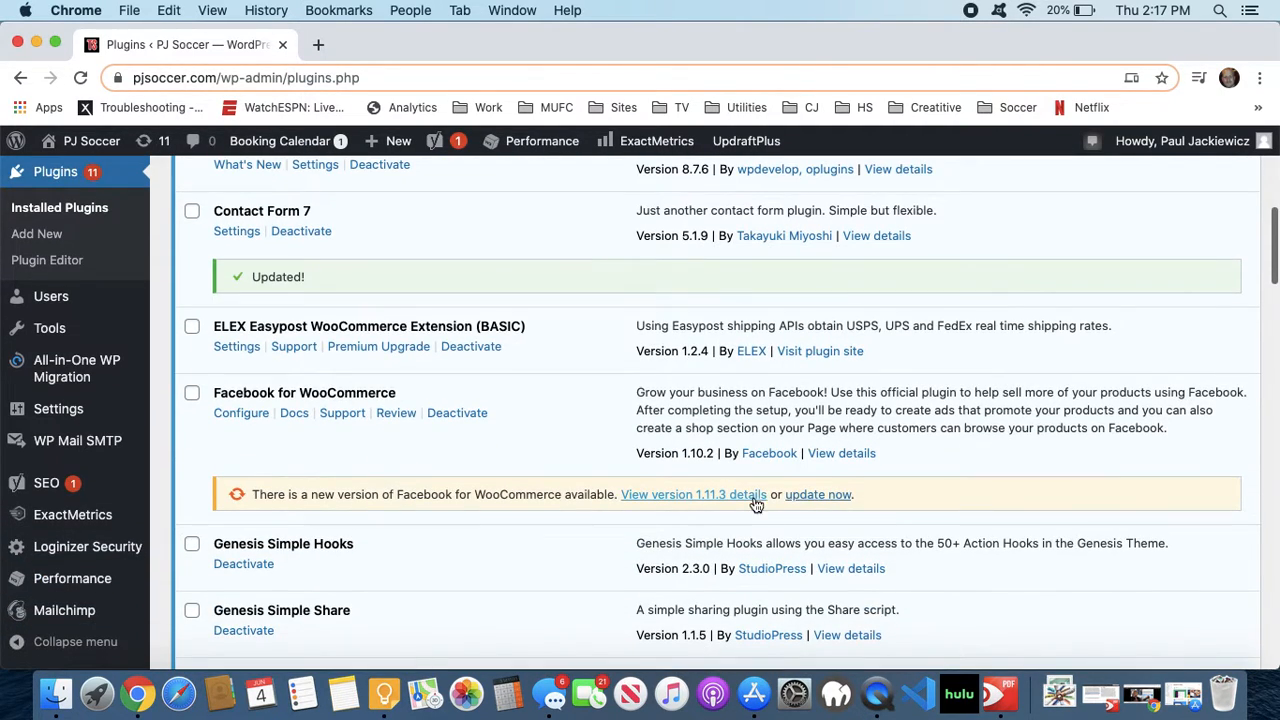
click(818, 493)
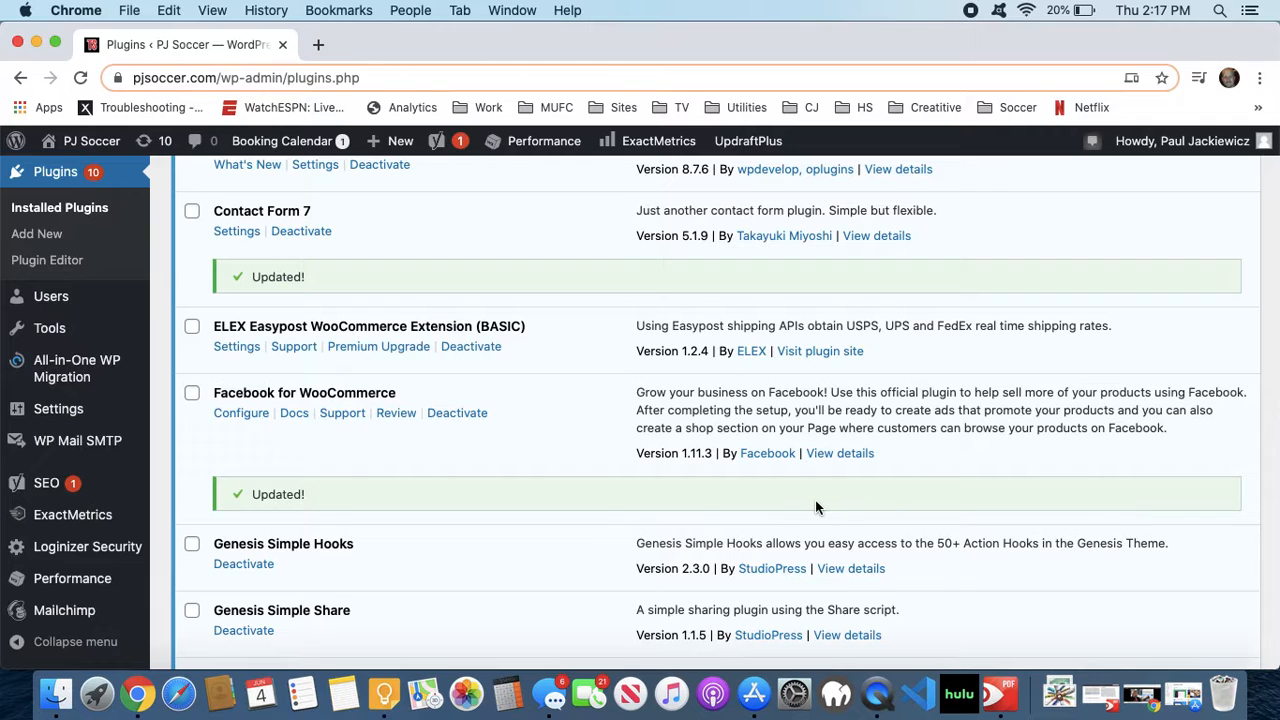
scroll(815, 507, down, 8)
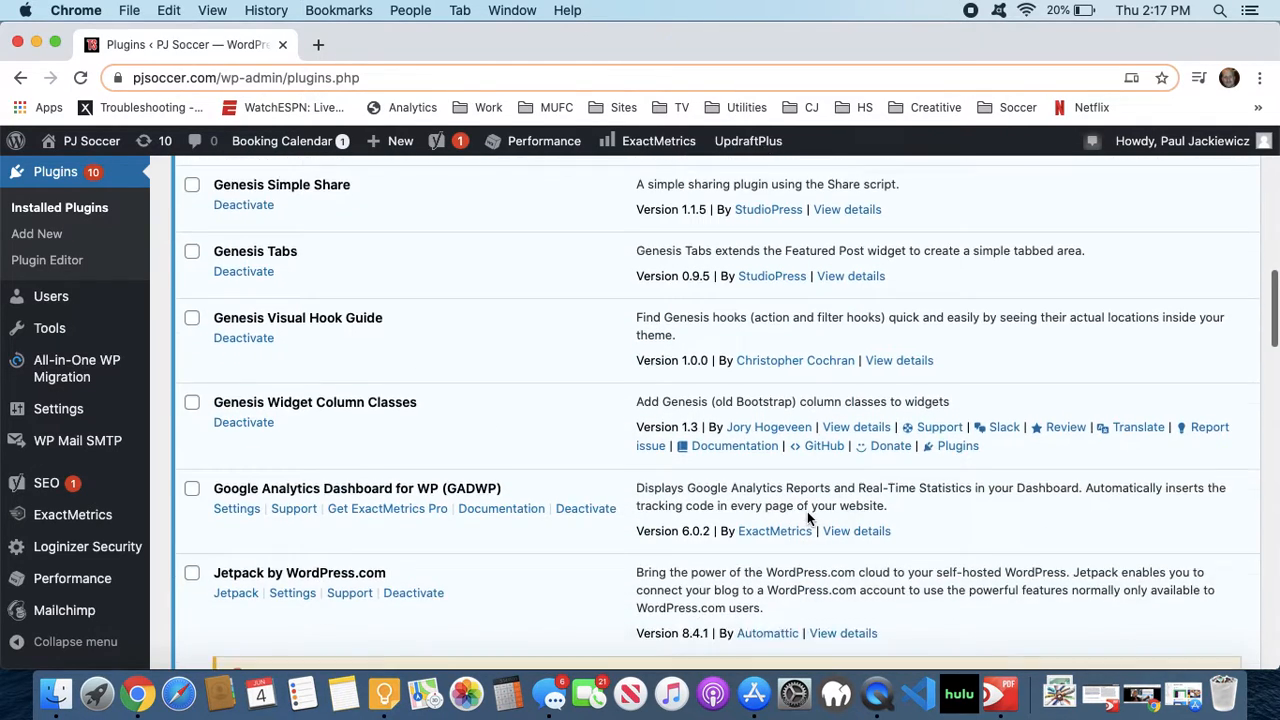
scroll(807, 511, down, 3)
click(806, 533)
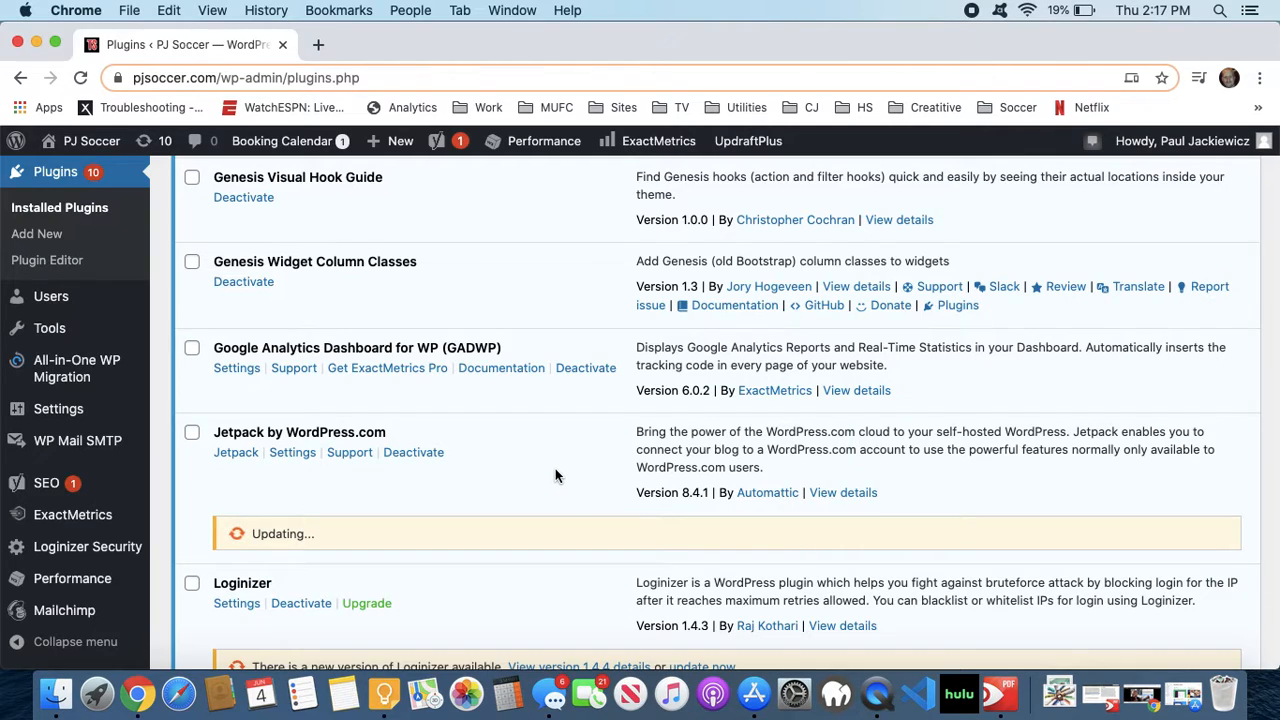
- Update Loginizer to version 1.4.4 and Mailchimp for WooCommerce to version 2.4.0
scroll(554, 404, down, 5)
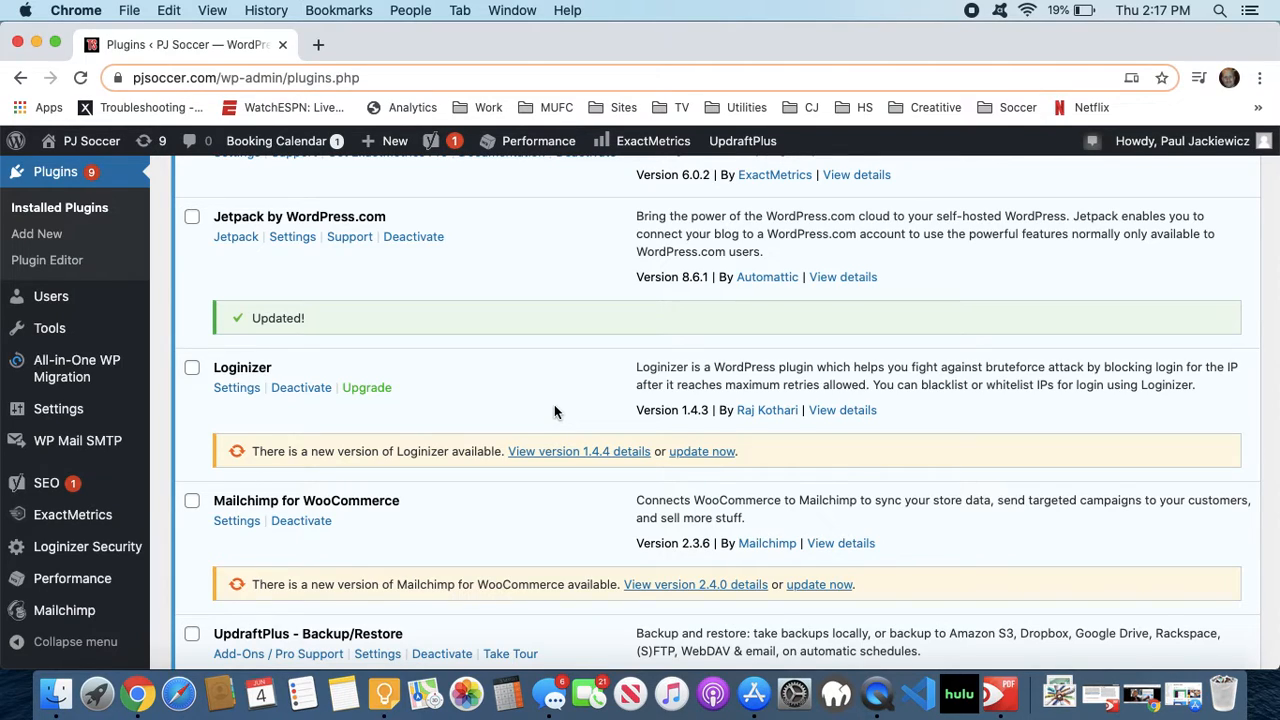
click(701, 452)
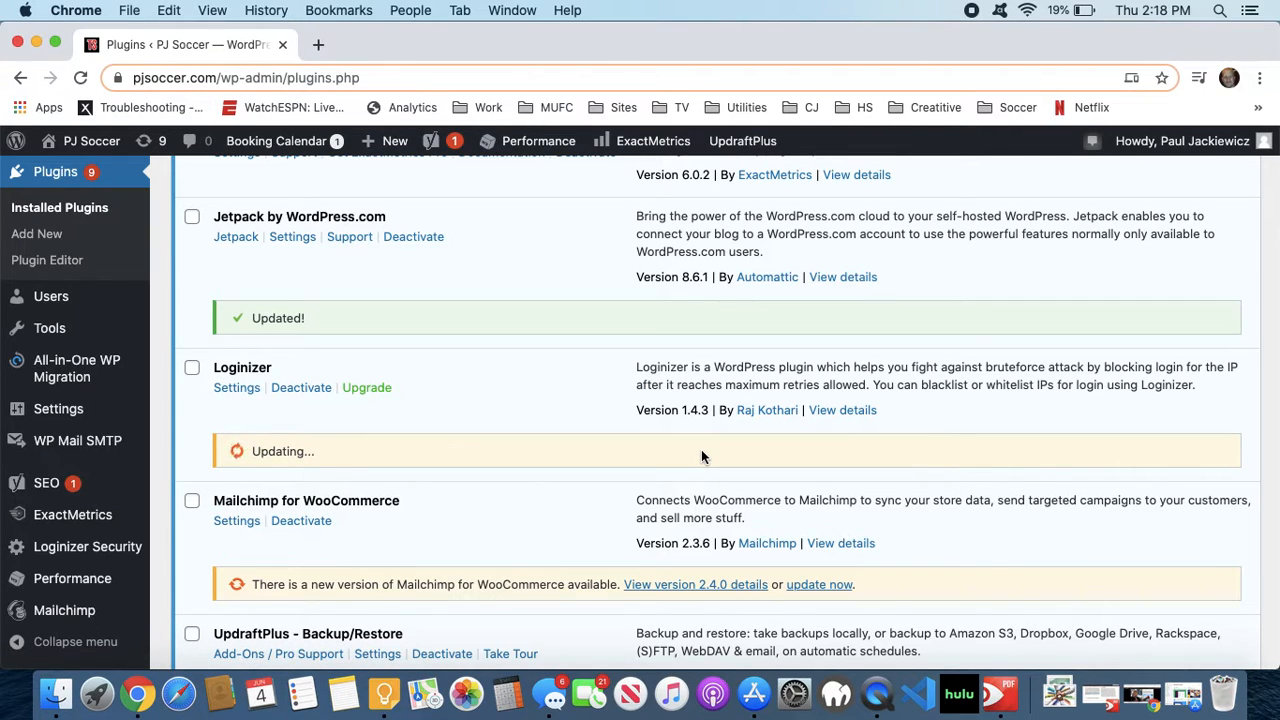
scroll(701, 456, down, 2)
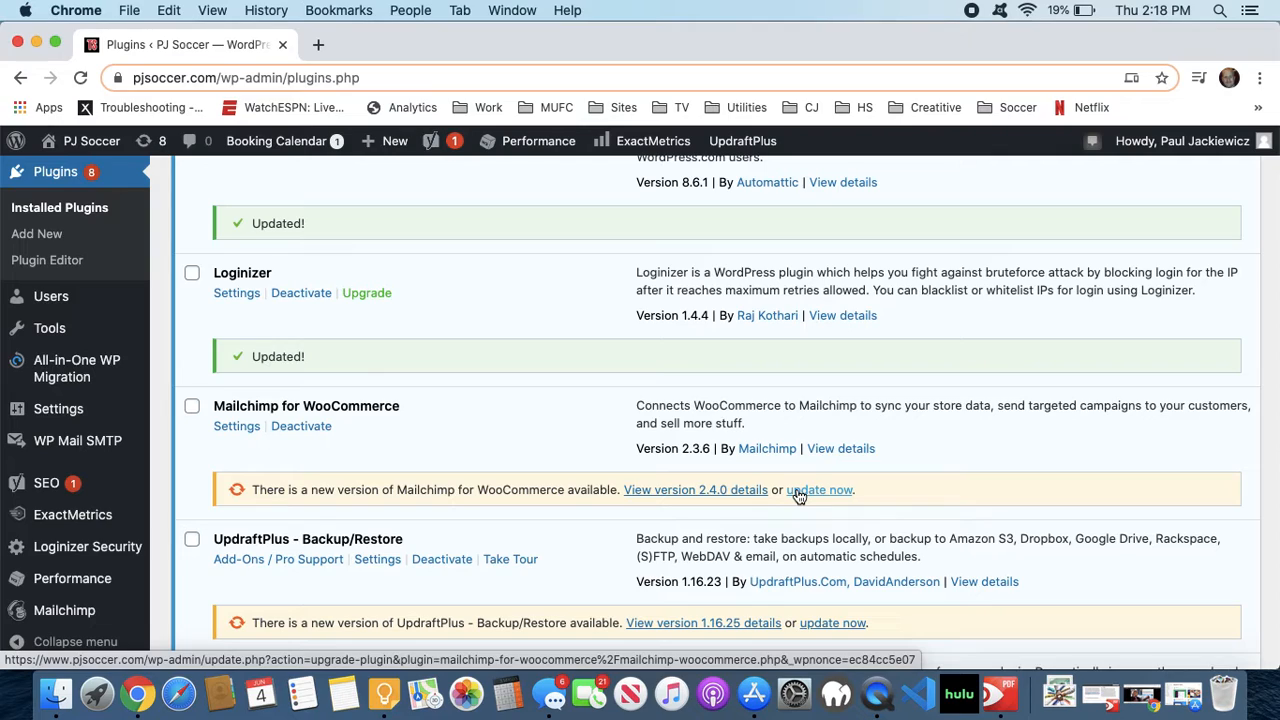
click(818, 490)
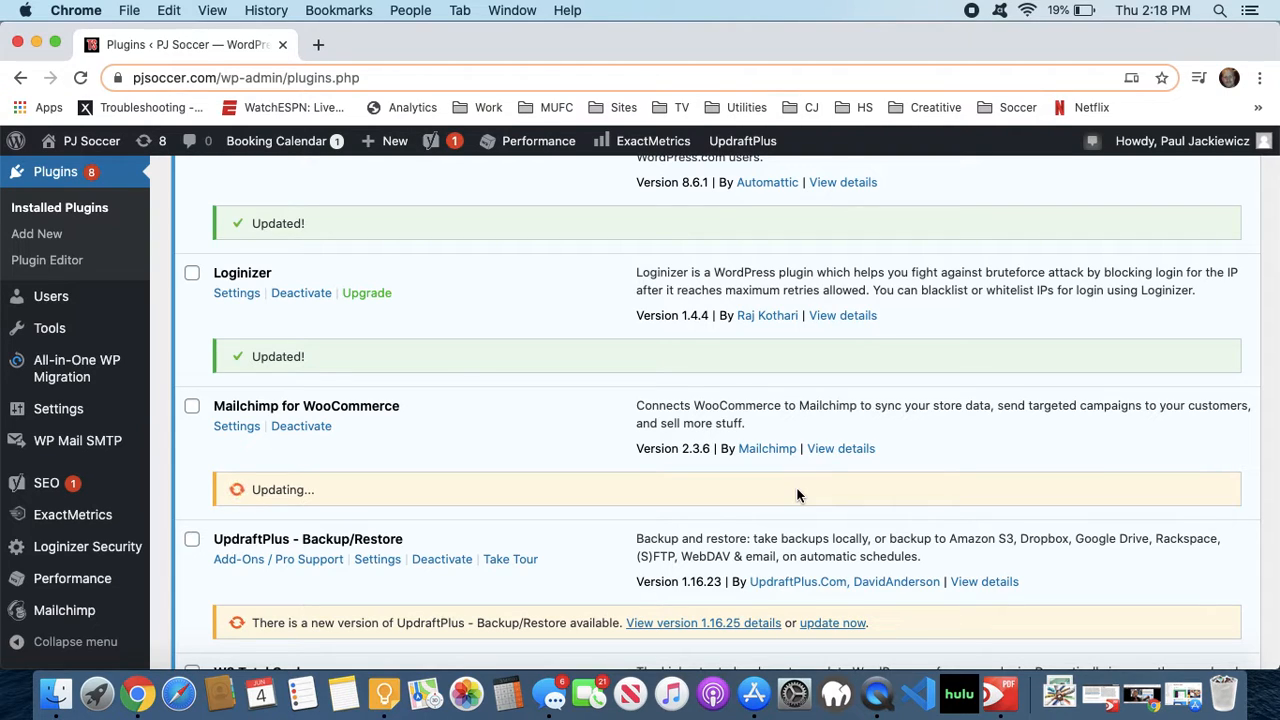
- Update UpdraftPlus - Backup/Restore to version 1.16.25 and W3 Total Cache to version 0.14.1
click(833, 623)
scroll(868, 552, down, 3)
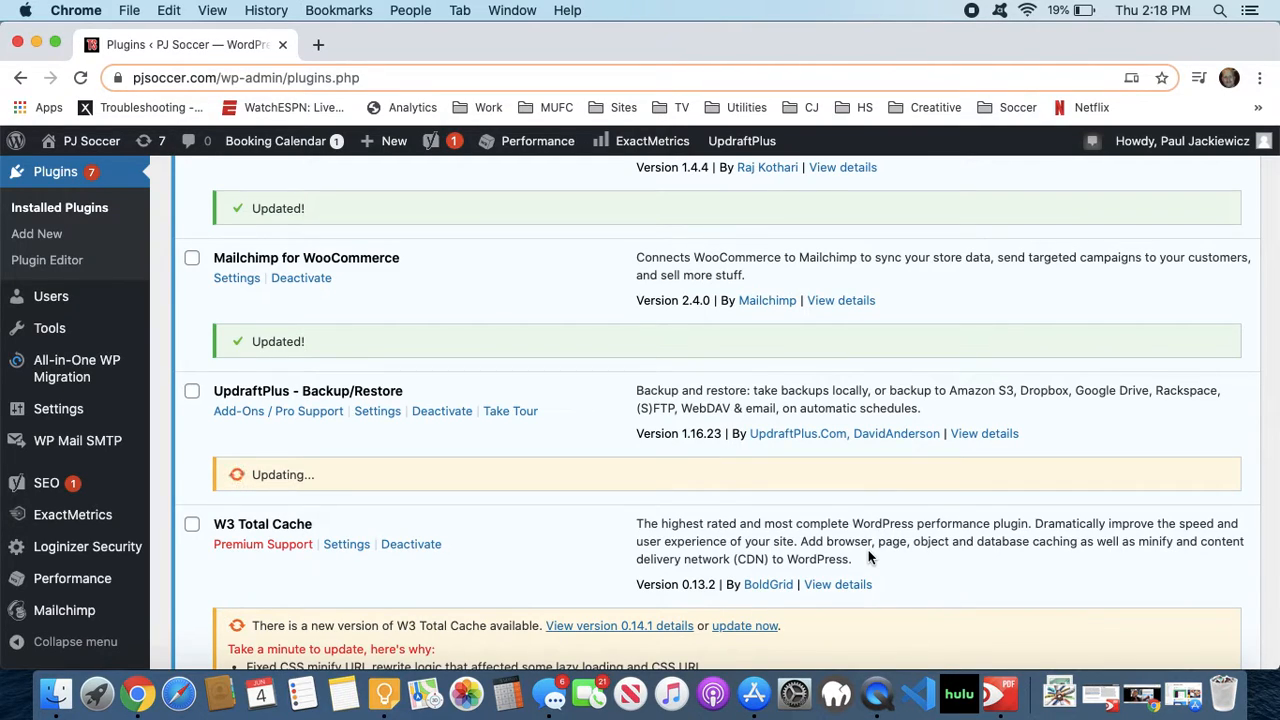
scroll(820, 555, down, 2)
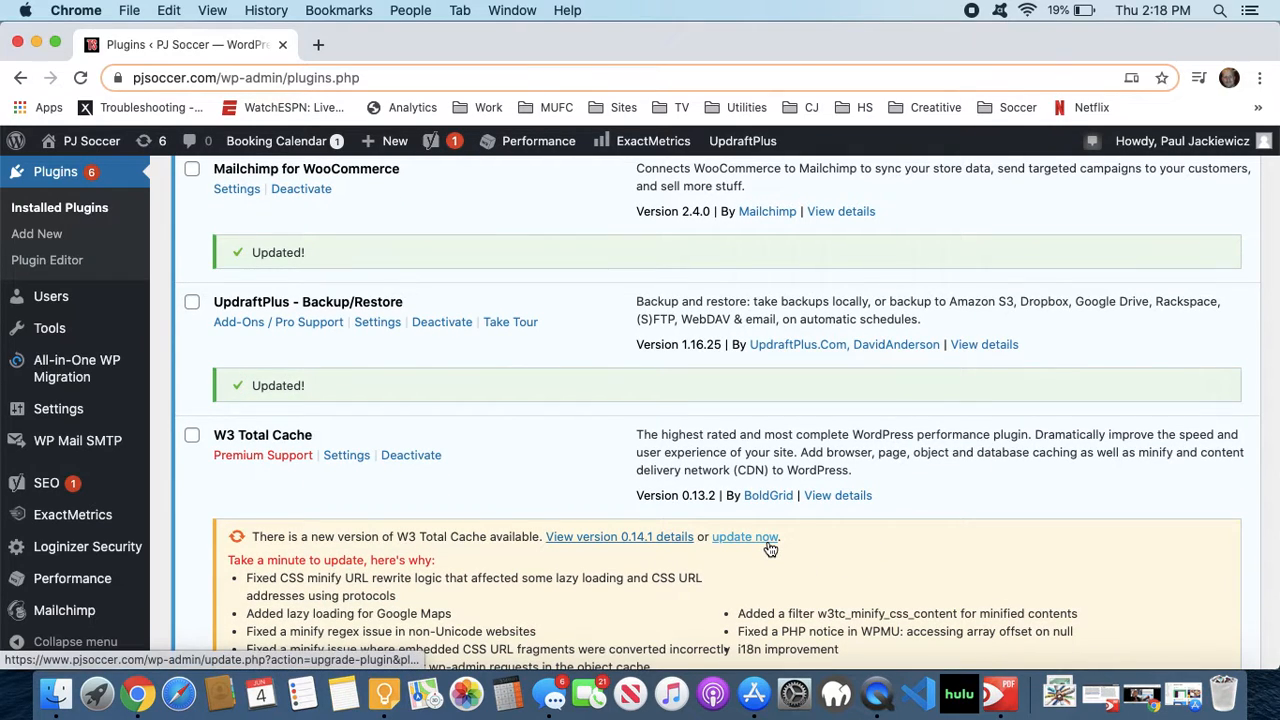
click(767, 539)
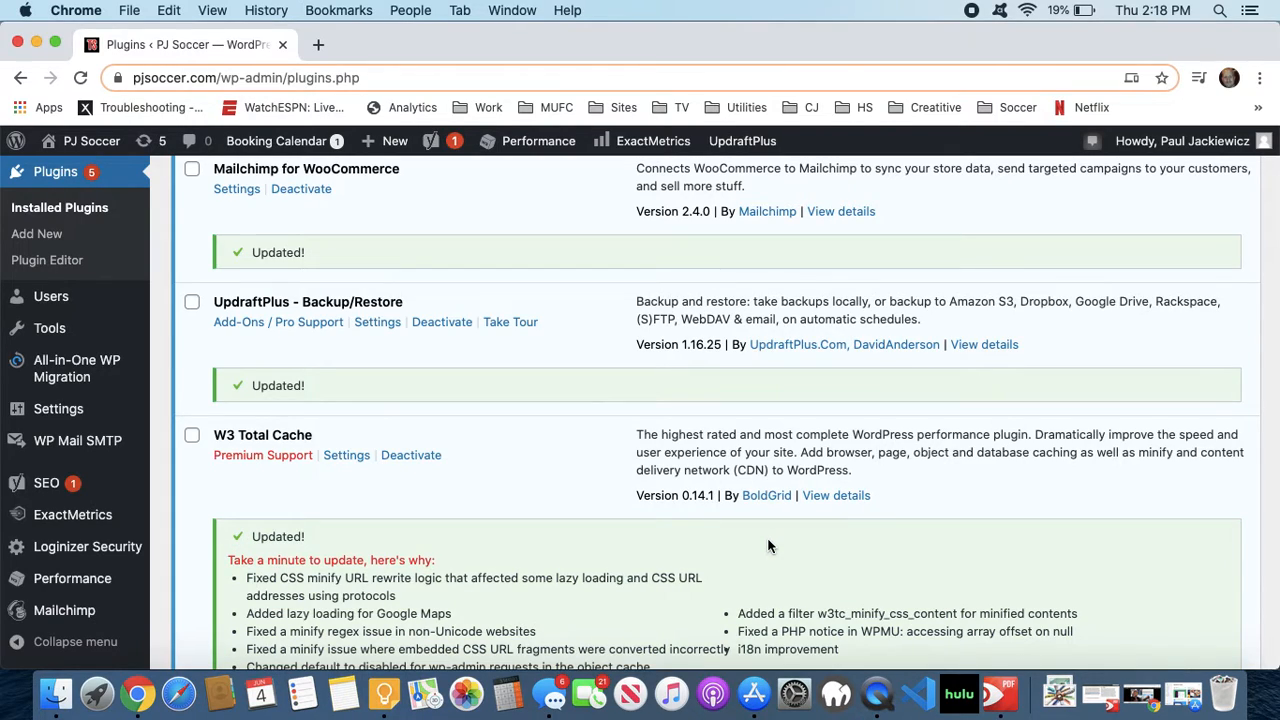
- Update WooCommerce to version 4.2.0 and WooCommerce Admin to version 1.1.3
scroll(767, 546, down, 5)
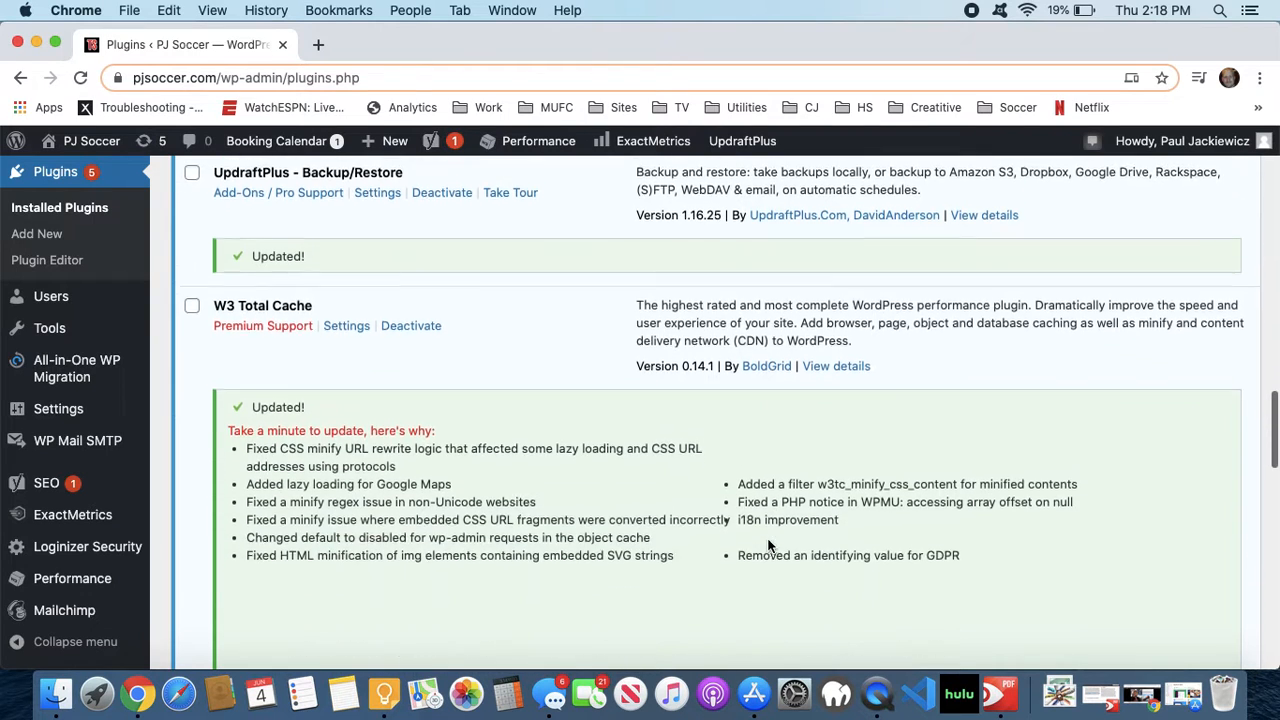
scroll(767, 546, down, 2)
click(755, 591)
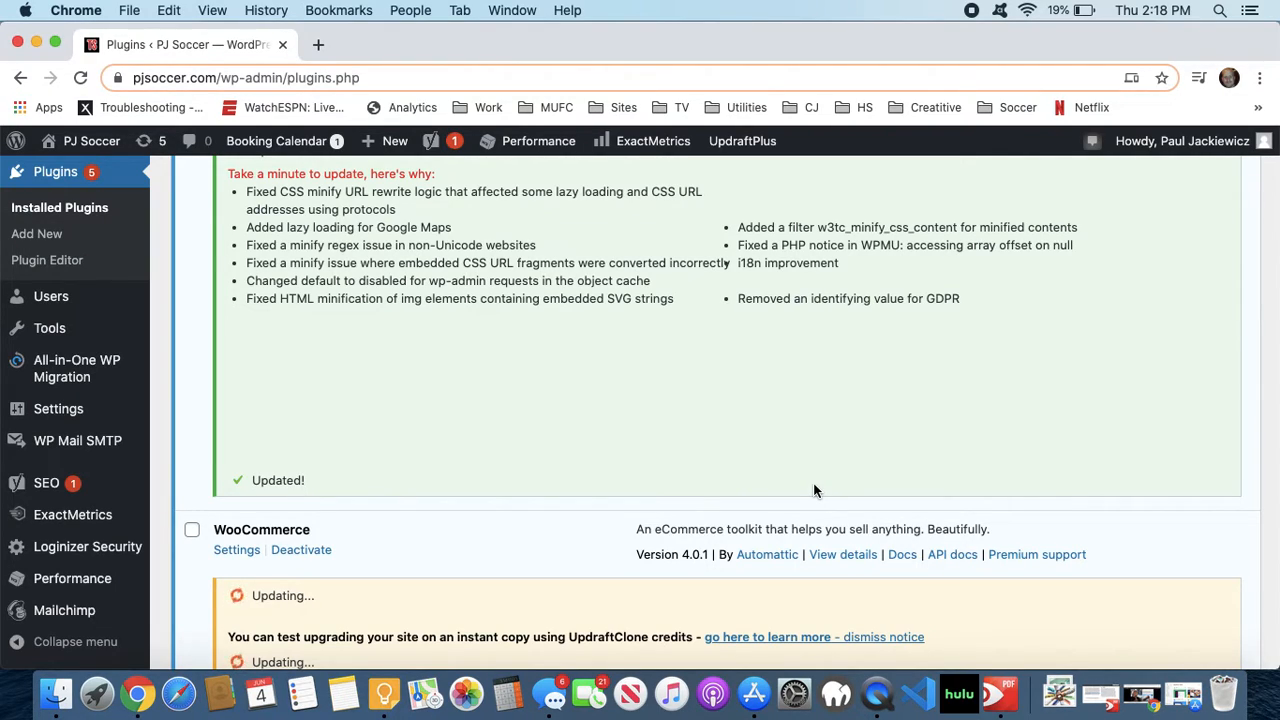
scroll(744, 406, down, 2)
scroll(744, 410, down, 3)
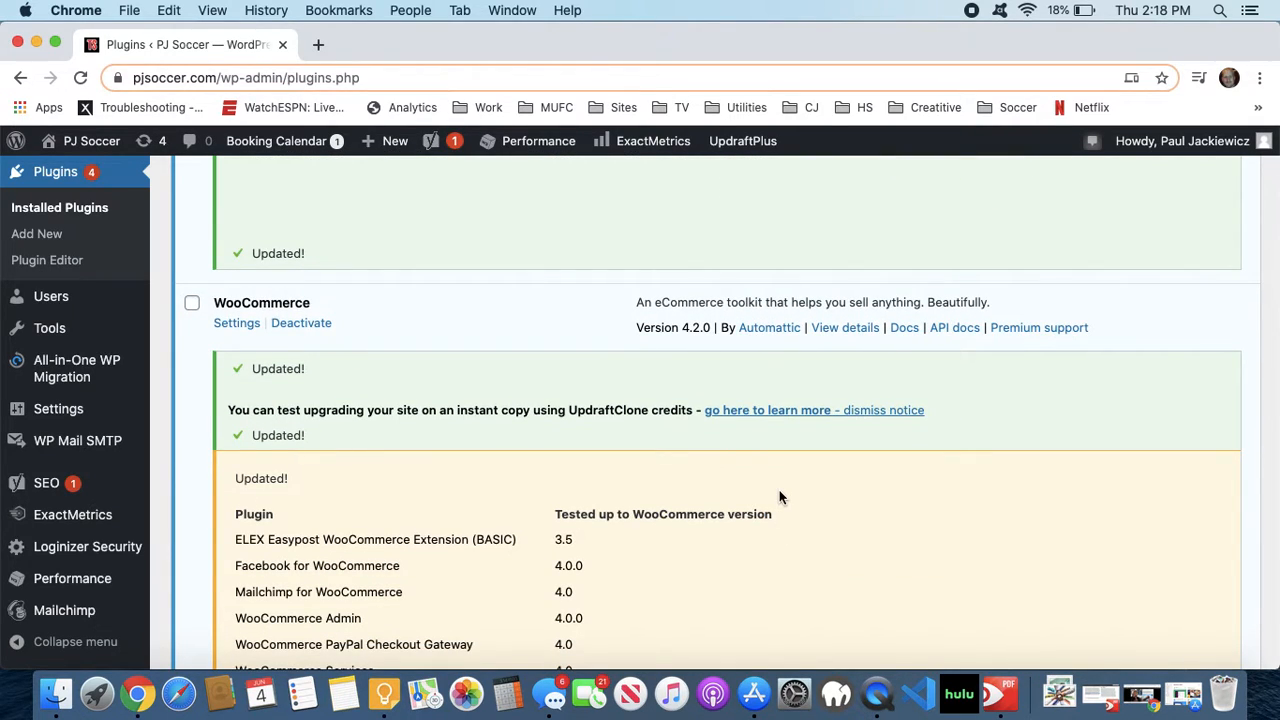
scroll(780, 497, down, 8)
click(775, 502)
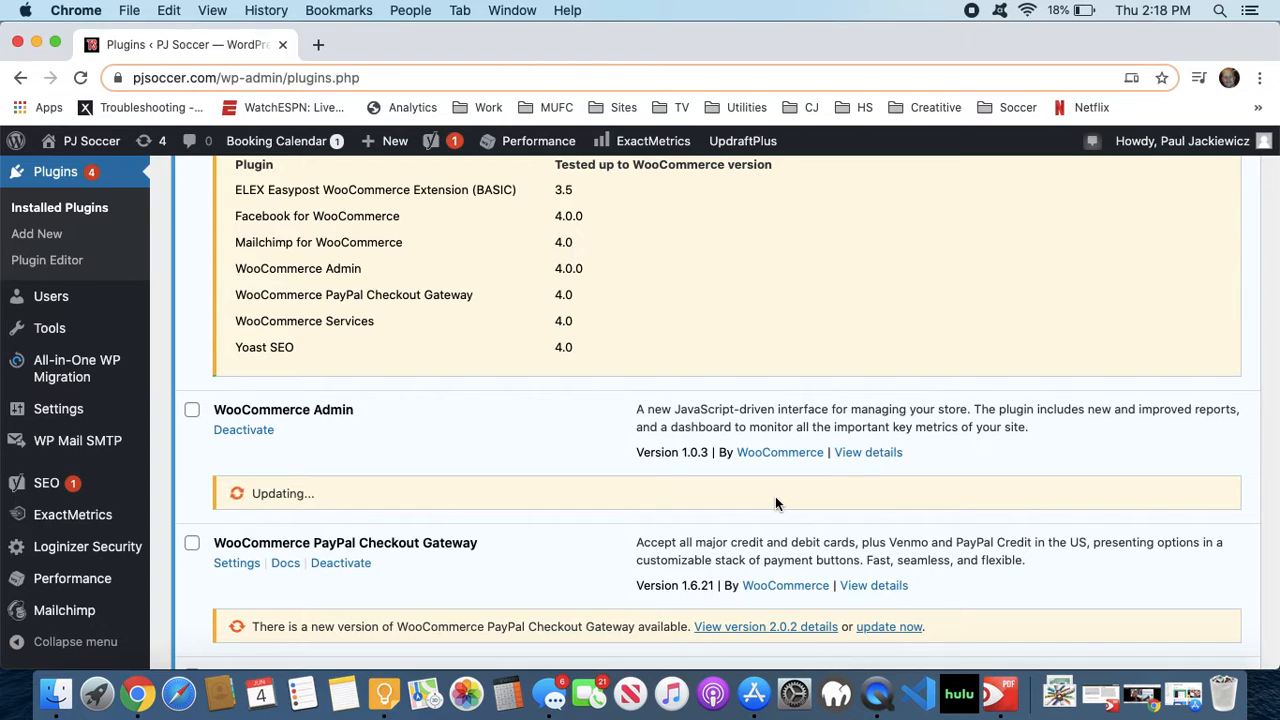
- Update WooCommerce PayPal Checkout Gateway to version 2.0.2 and WP Mail SMTP to version 2.0.1
scroll(775, 503, down, 2)
click(890, 545)
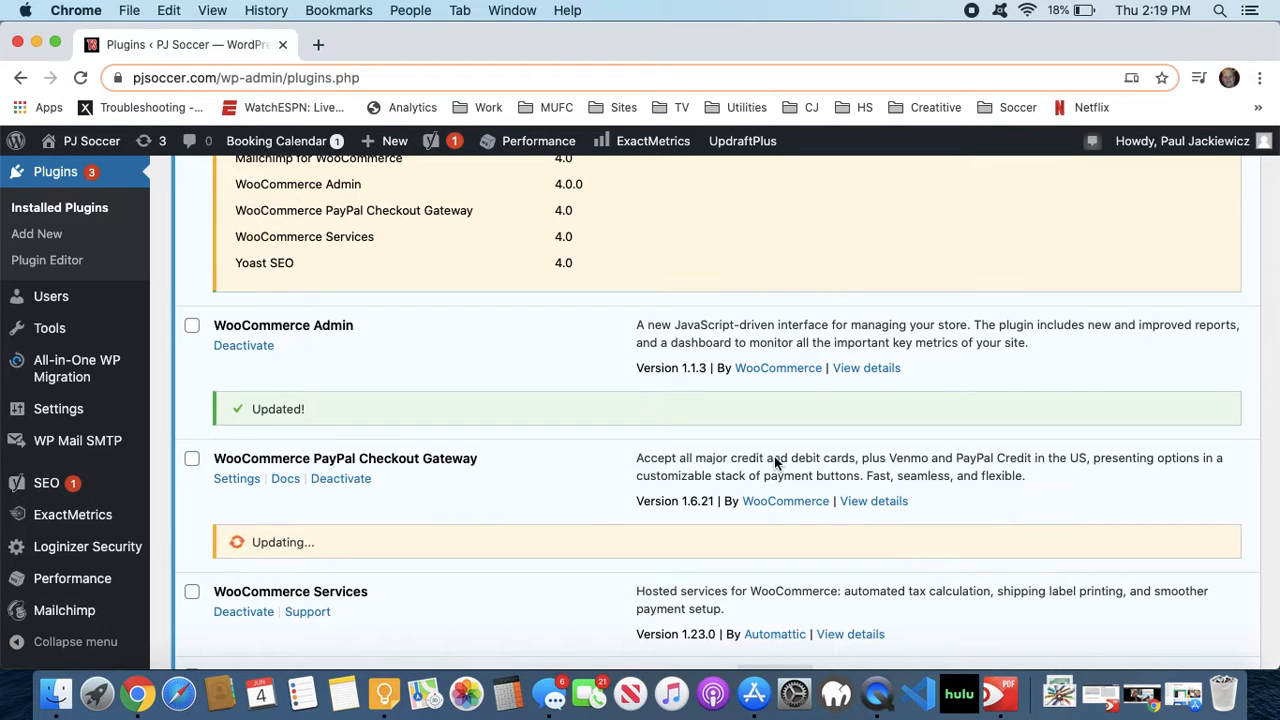
scroll(795, 465, down, 4)
click(743, 577)
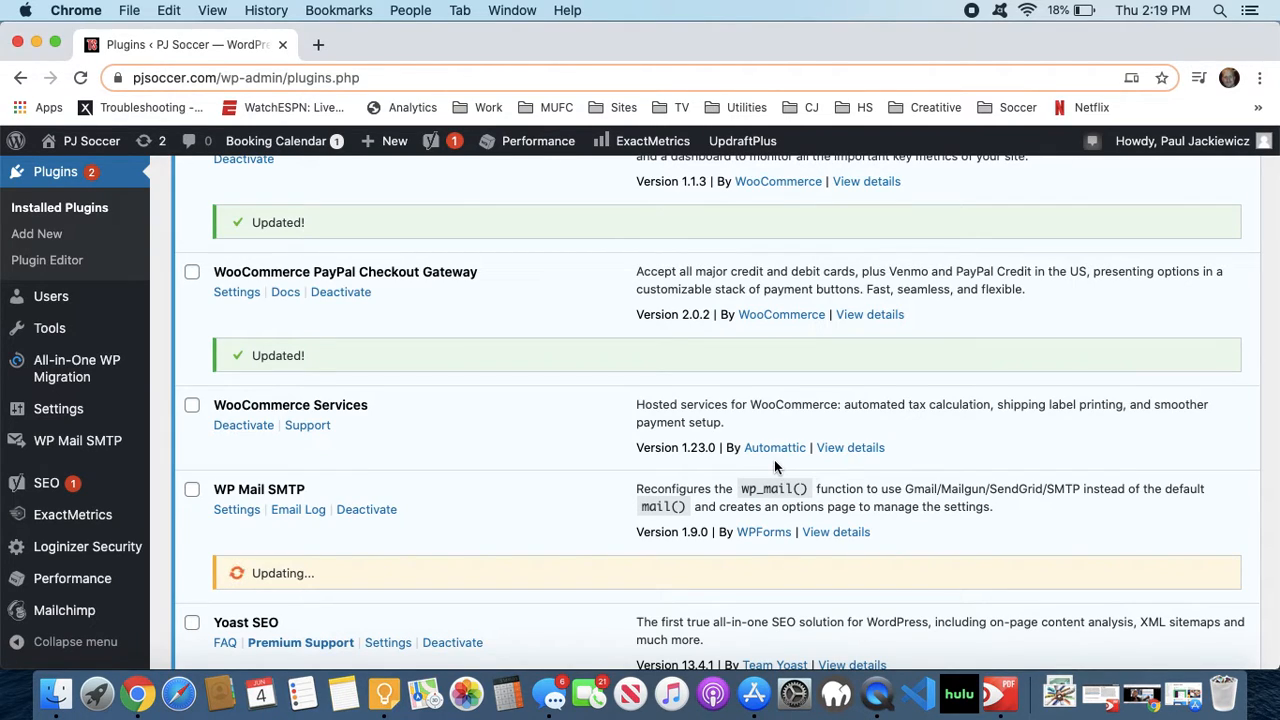
- Update Yoast SEO, the last outdated plugin in the list, to version 14.2
scroll(775, 465, down, 3)
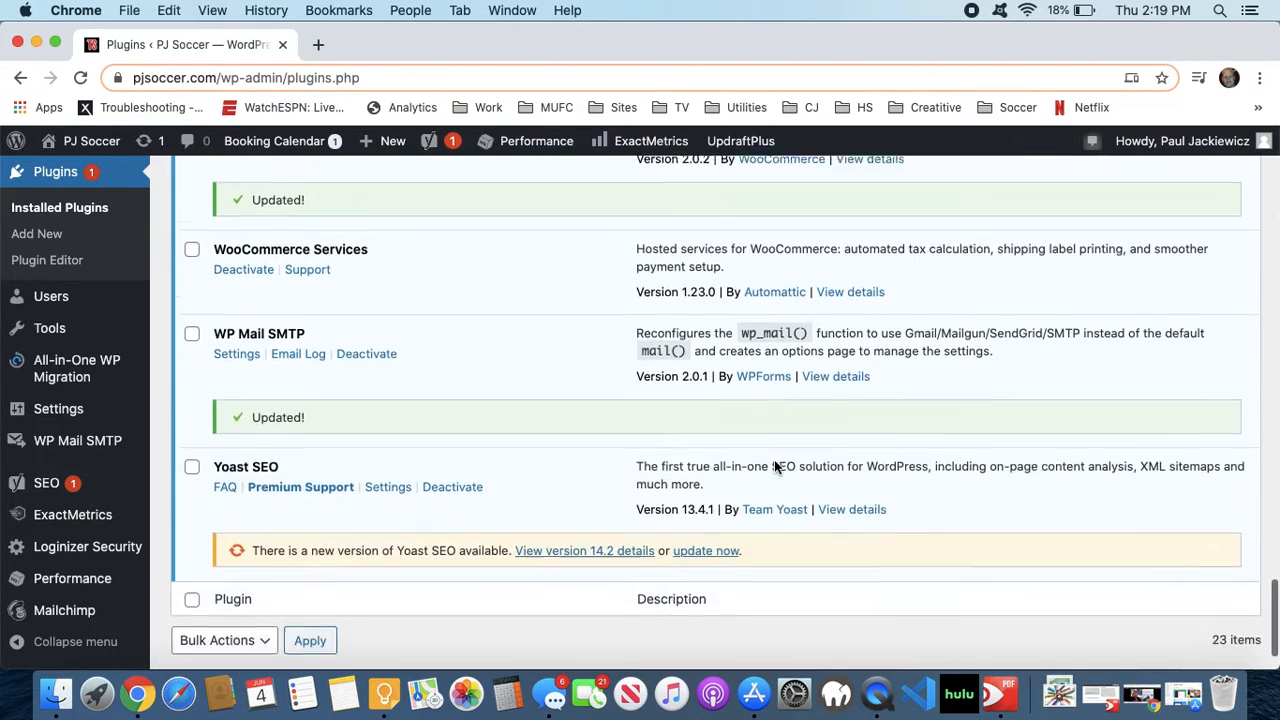
click(704, 531)
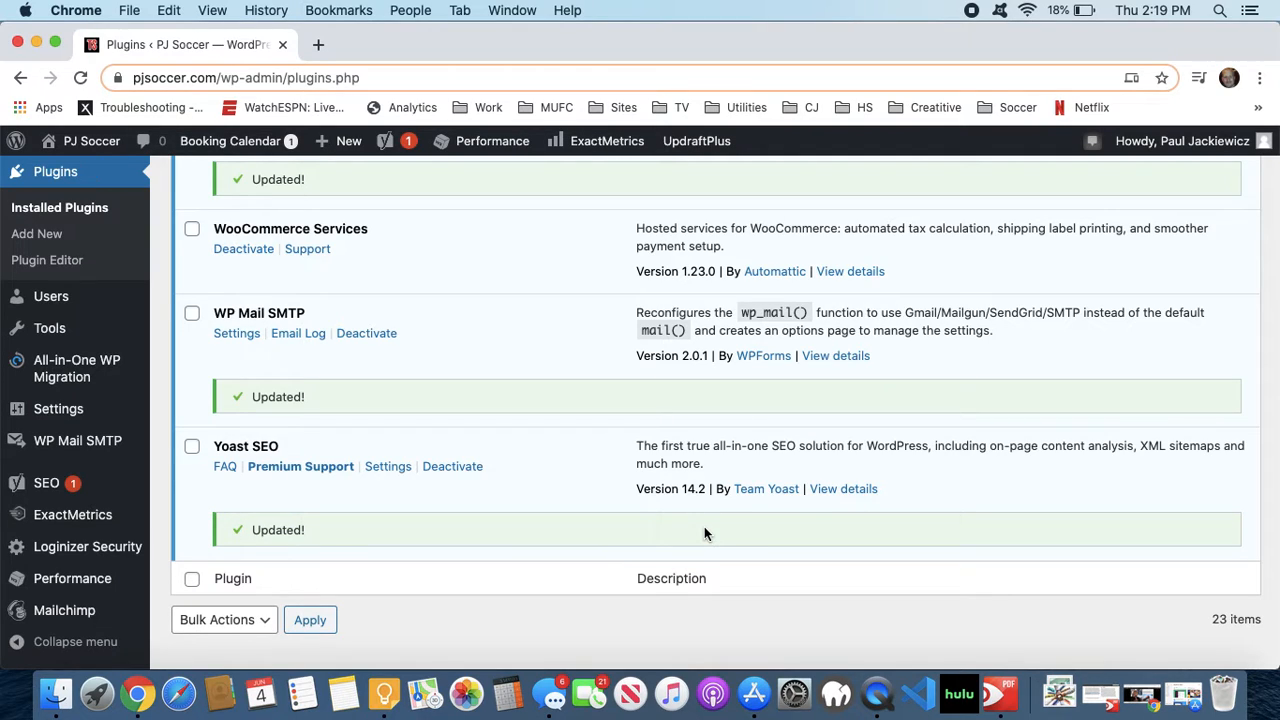
scroll(610, 507, down, 1)
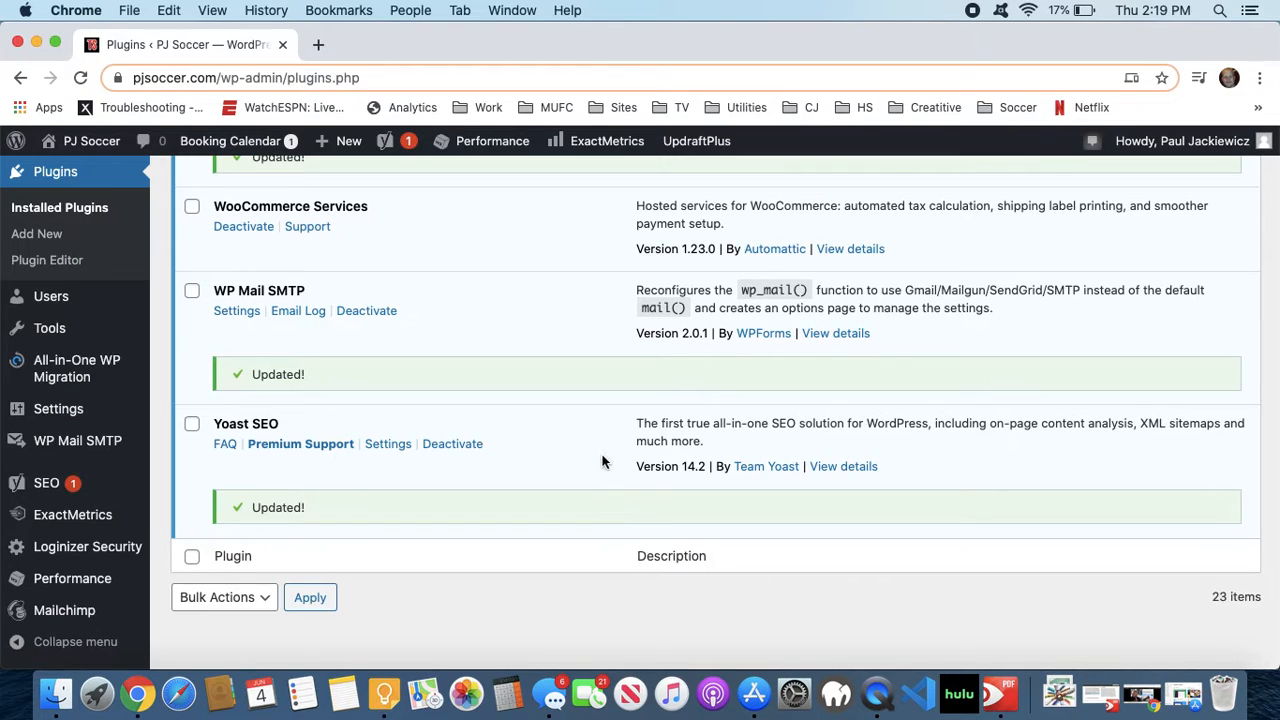
- Review the installed plugins list, including the table of WooCommerce versions each extension is tested up to
scroll(779, 308, up, 15)
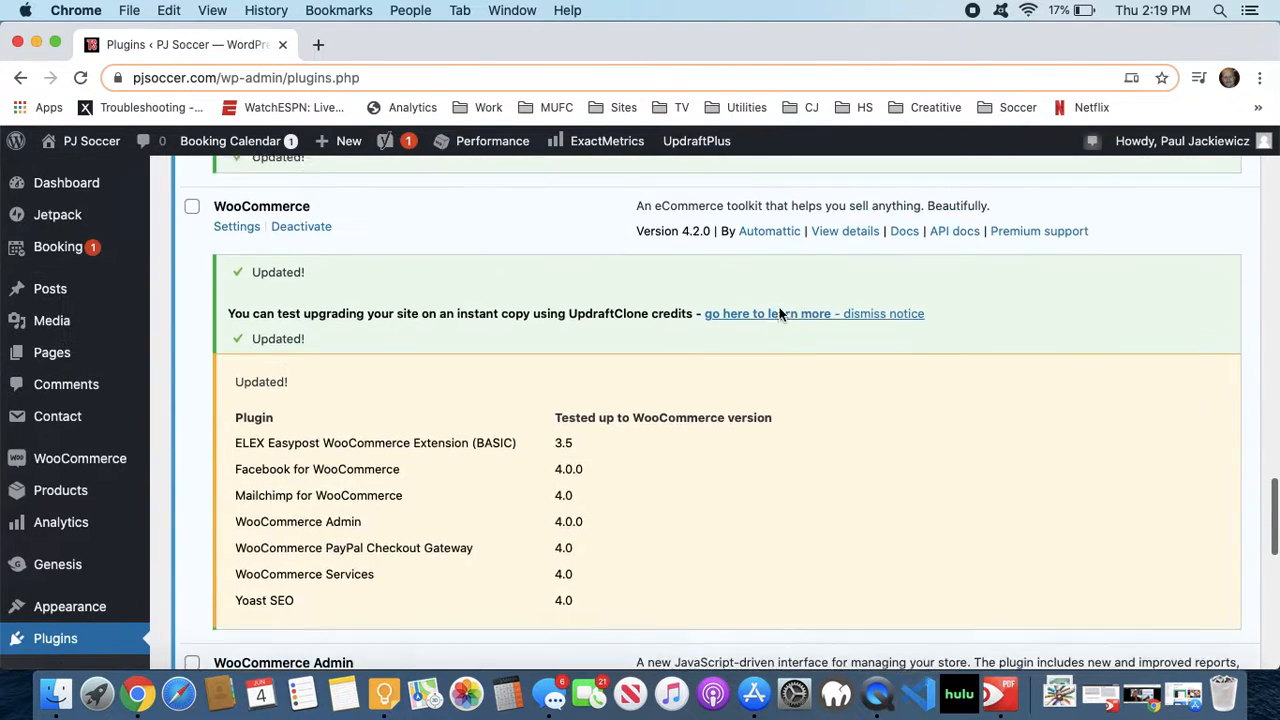
scroll(780, 314, down, 3)
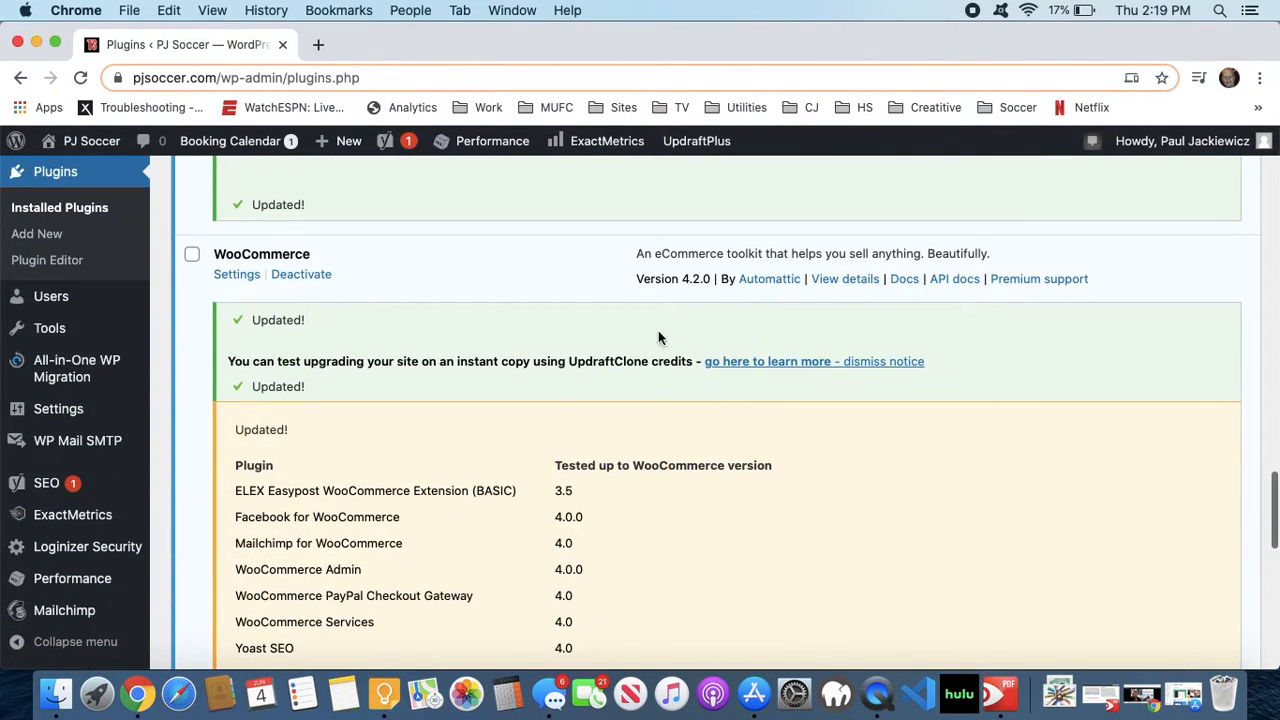
scroll(377, 434, down, 1)
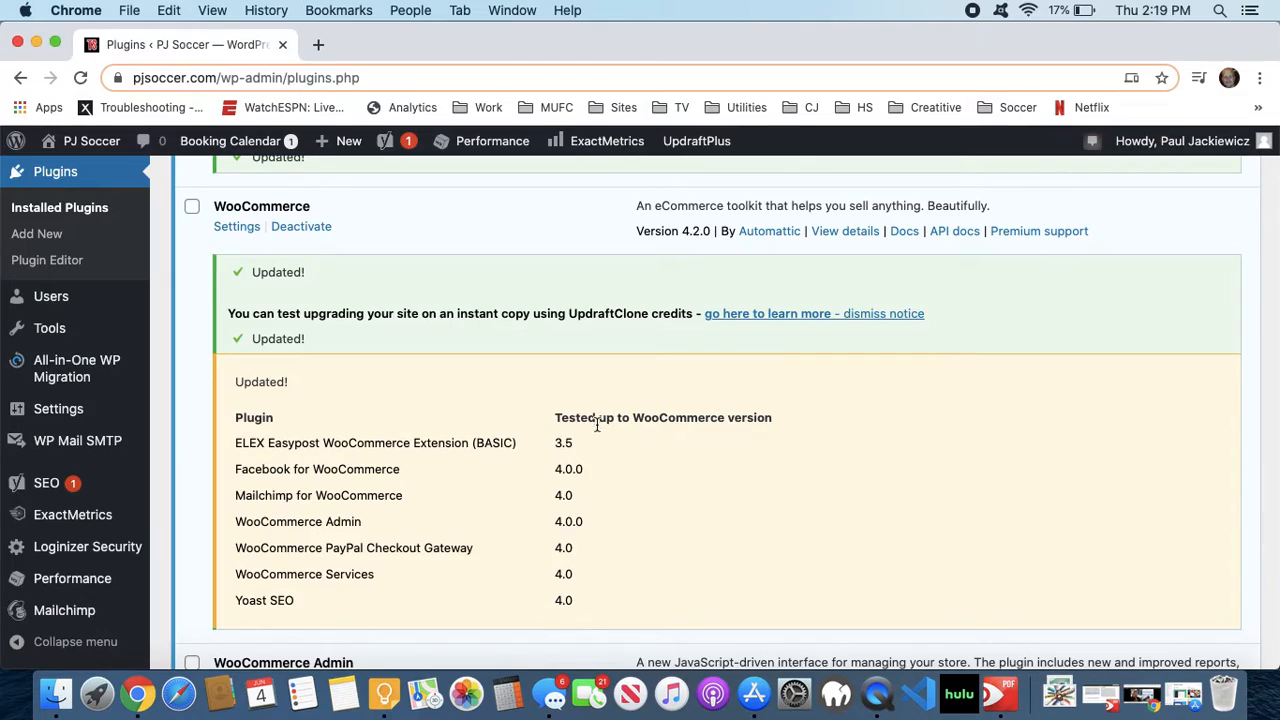
scroll(573, 470, up, 15)
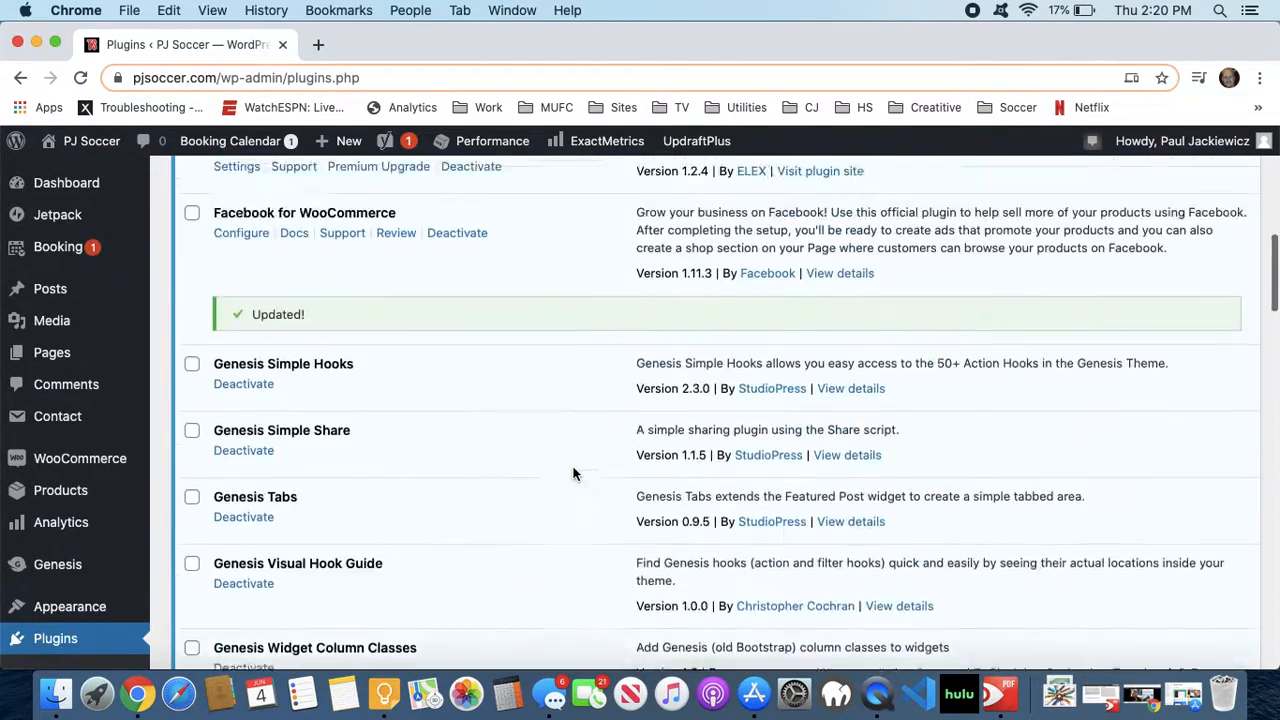